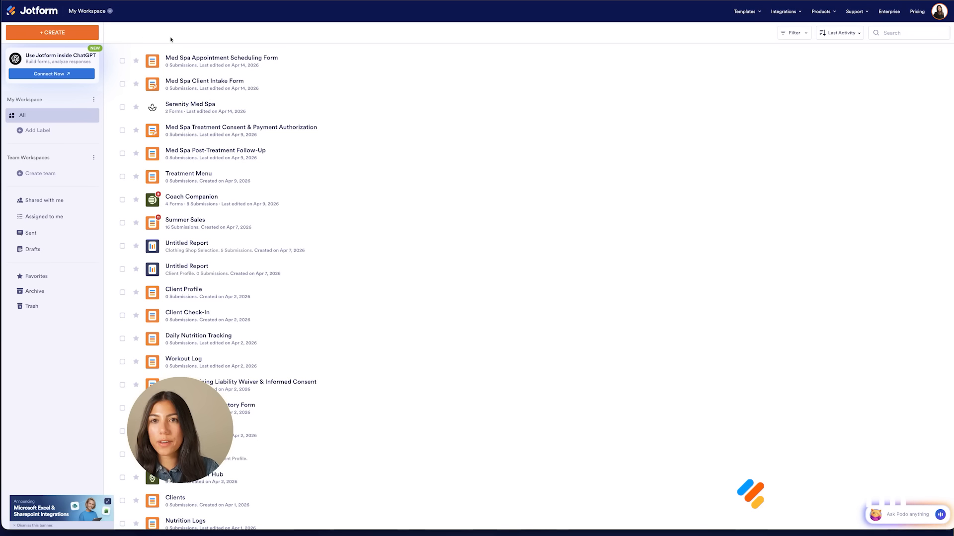
Start creating a new form from a template and search the template library for "gym survey".
left_click(64, 35)
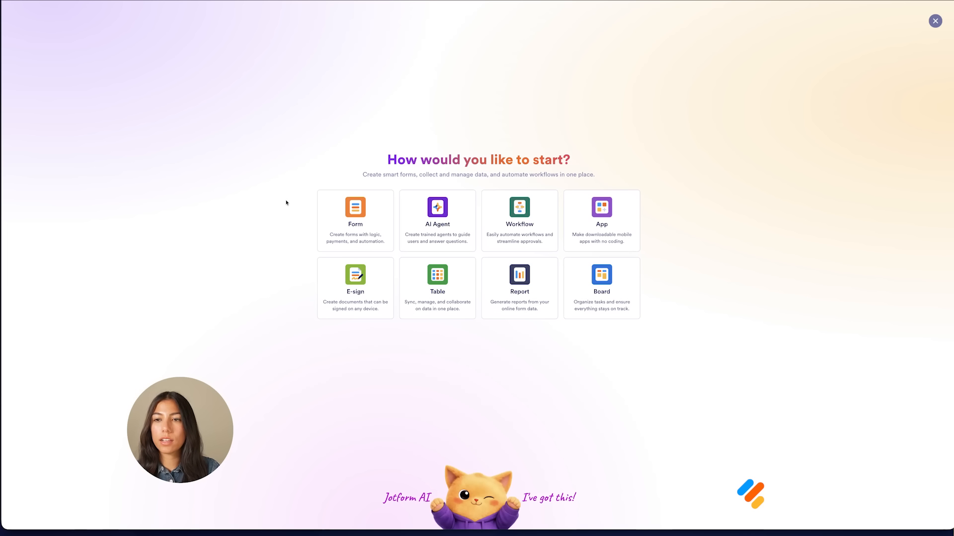
left_click(333, 211)
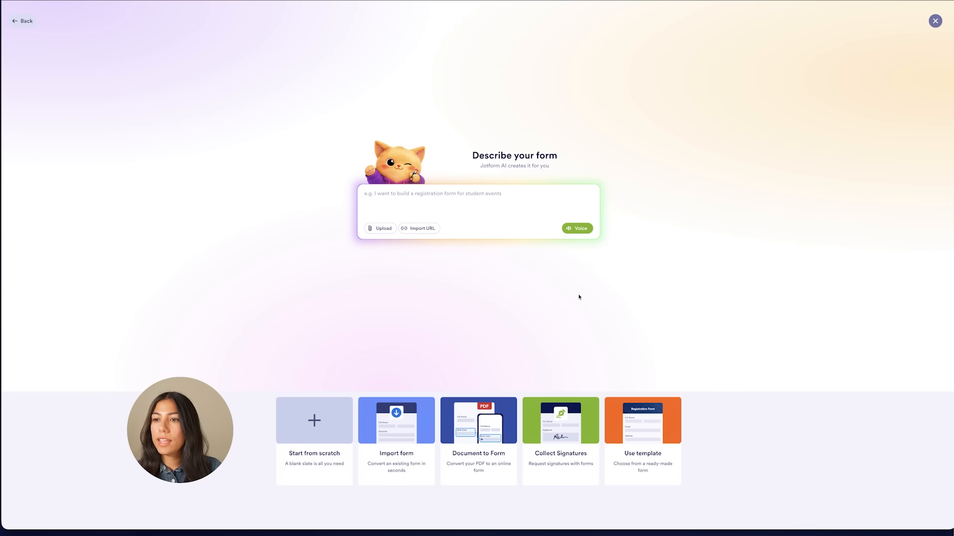
left_click(651, 414)
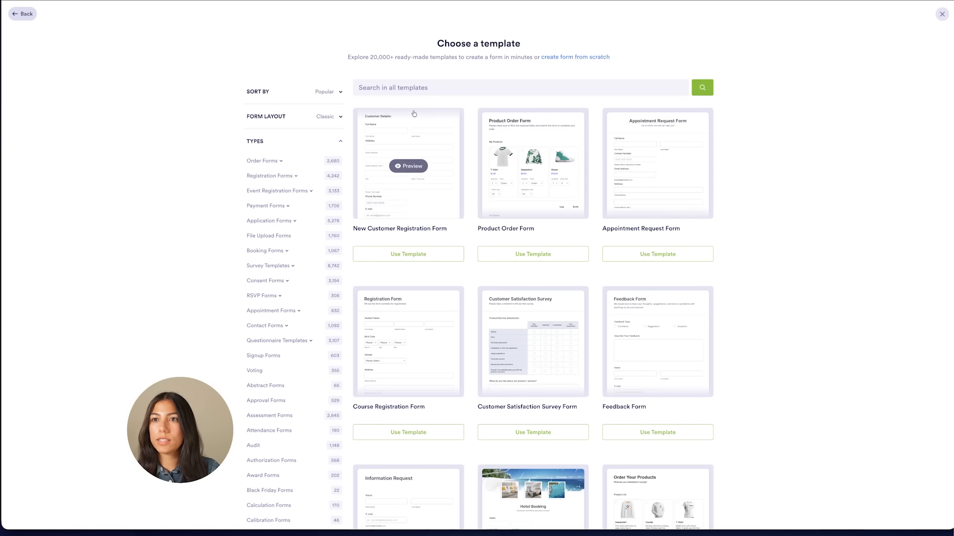
left_click(393, 89)
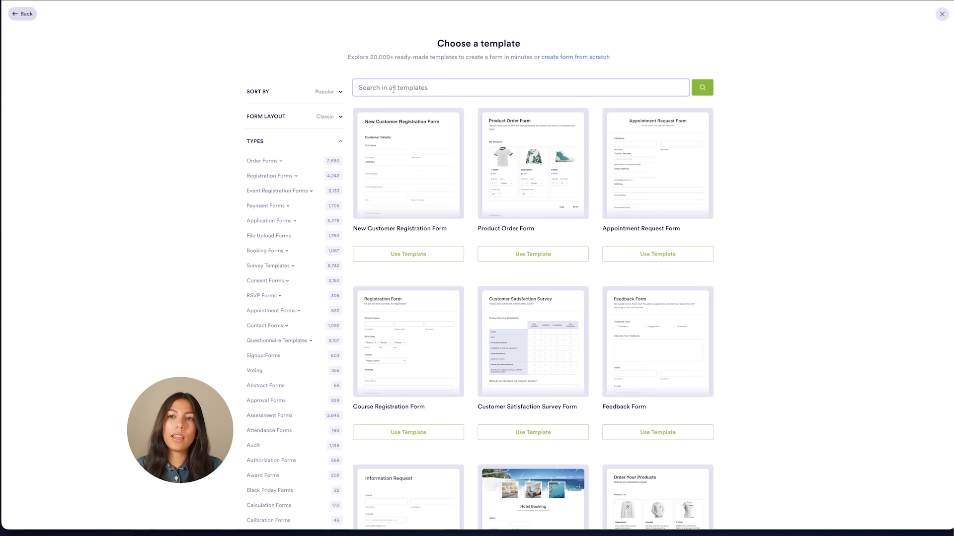
type("gym survey")
key("Return")
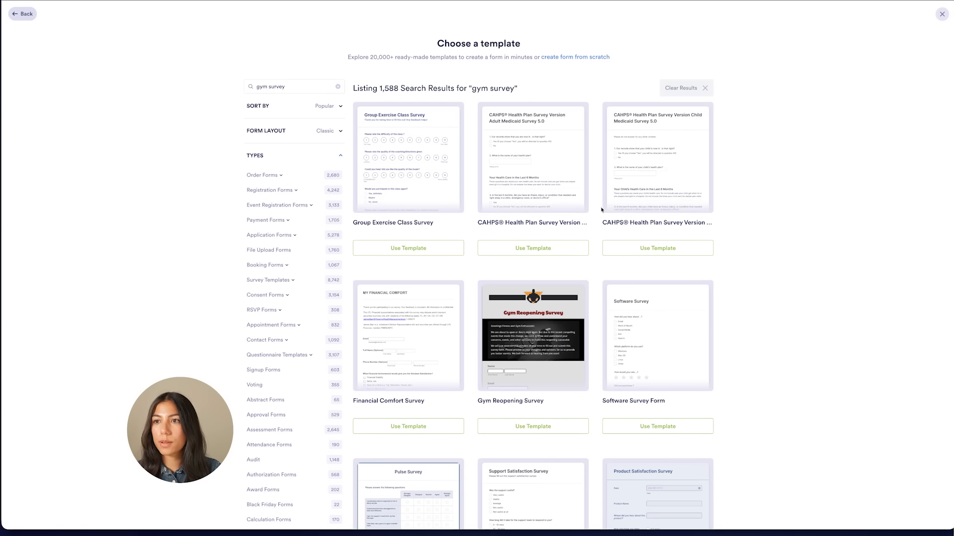
Find the Gym Survey template among the search results and use it for the new form.
scroll(740, 222, "down", 5)
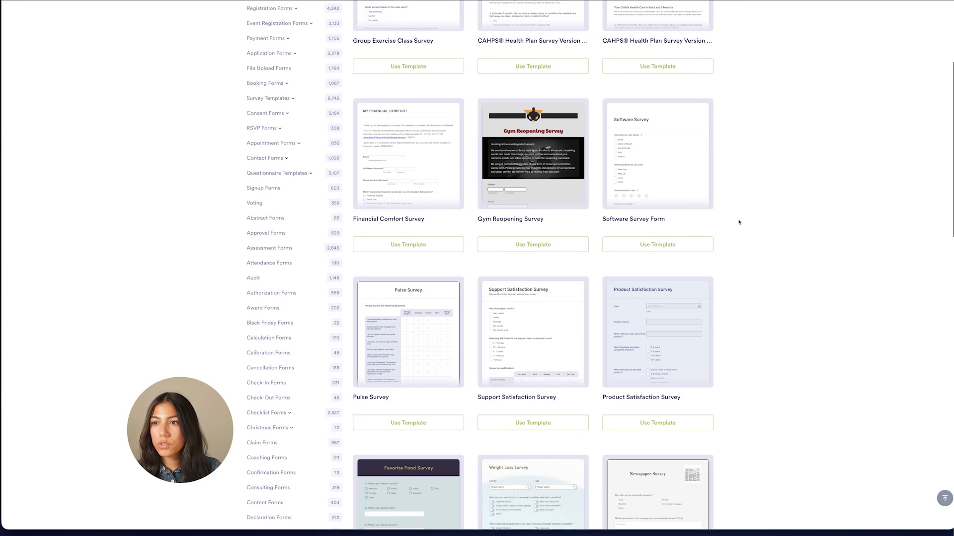
scroll(738, 225, "down", 6)
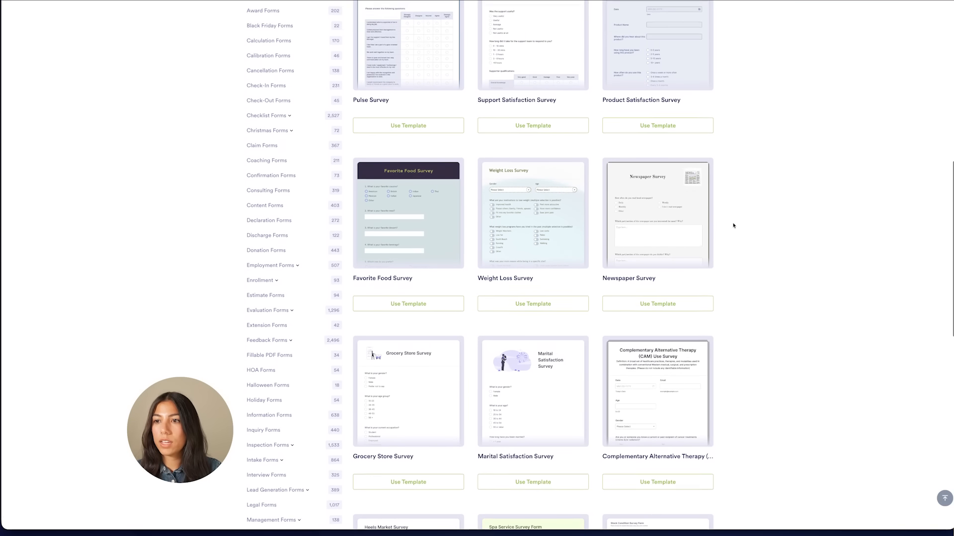
scroll(732, 226, "down", 7)
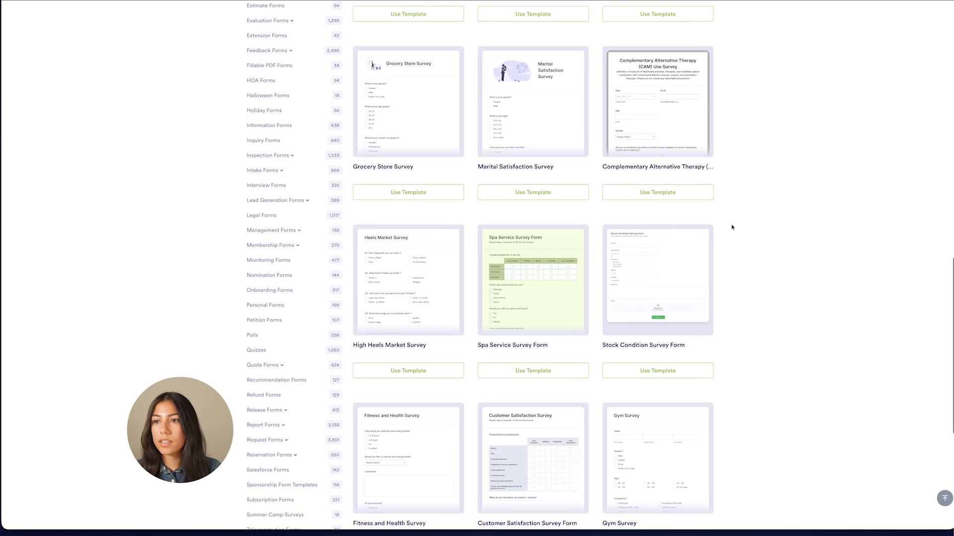
scroll(731, 227, "down", 2)
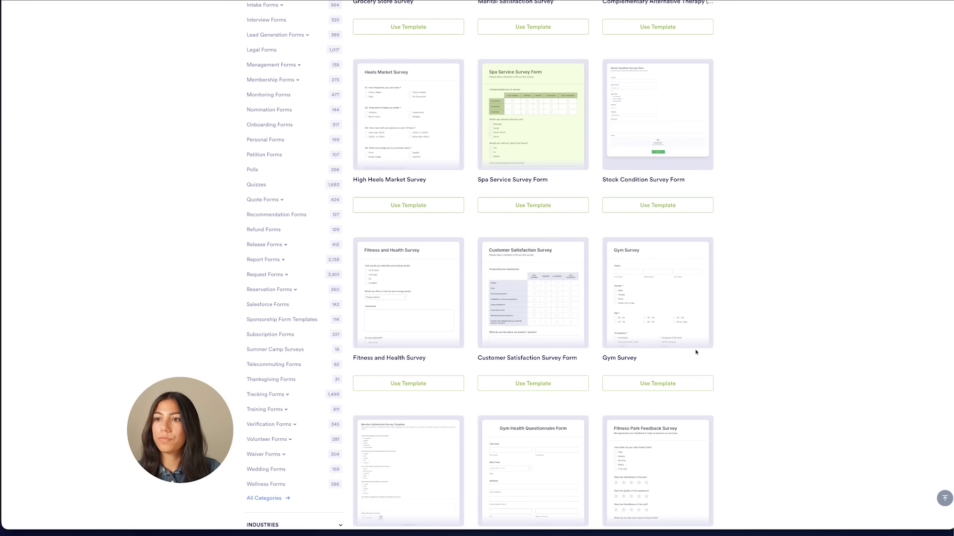
left_click(661, 384)
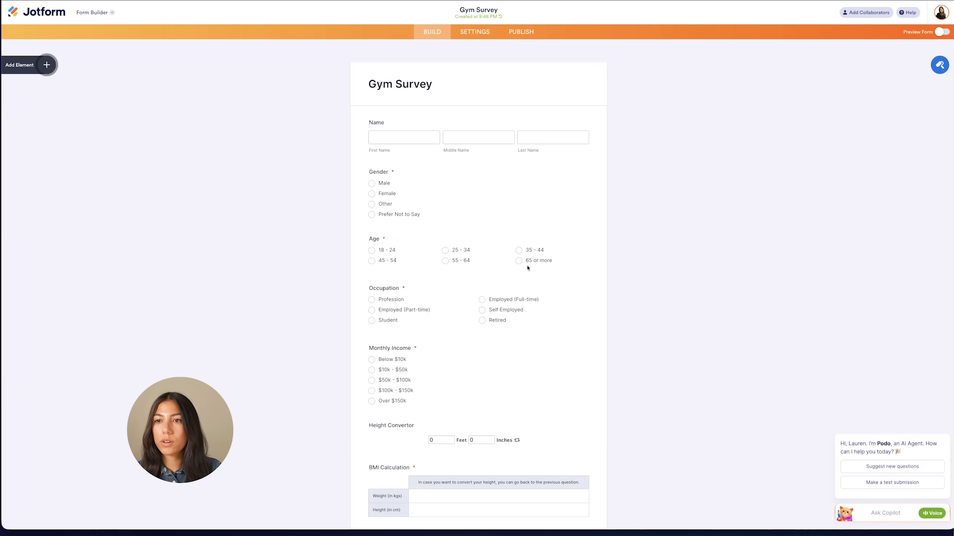
Add a Single Choice element between the workout objective question and the table of gym-choosing factors.
scroll(442, 280, "down", 5)
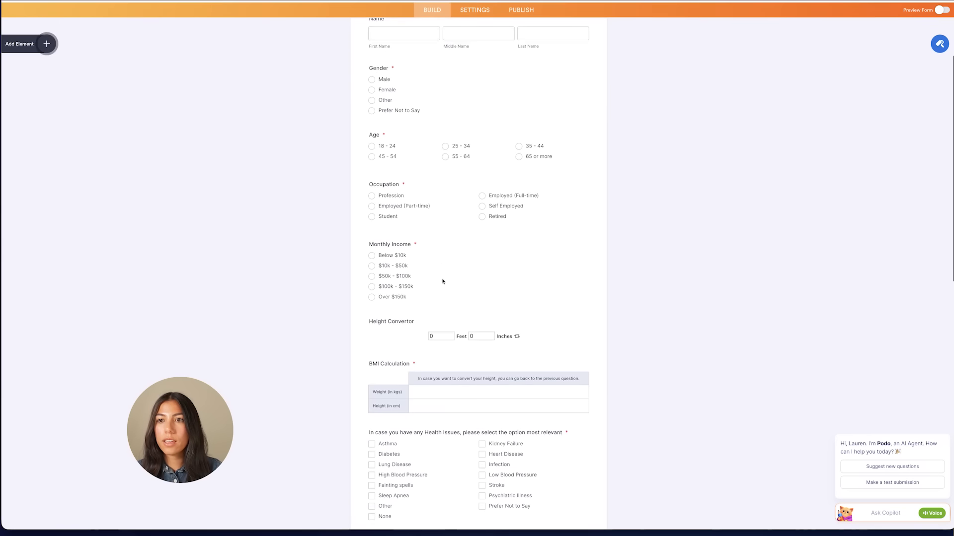
scroll(442, 281, "down", 4)
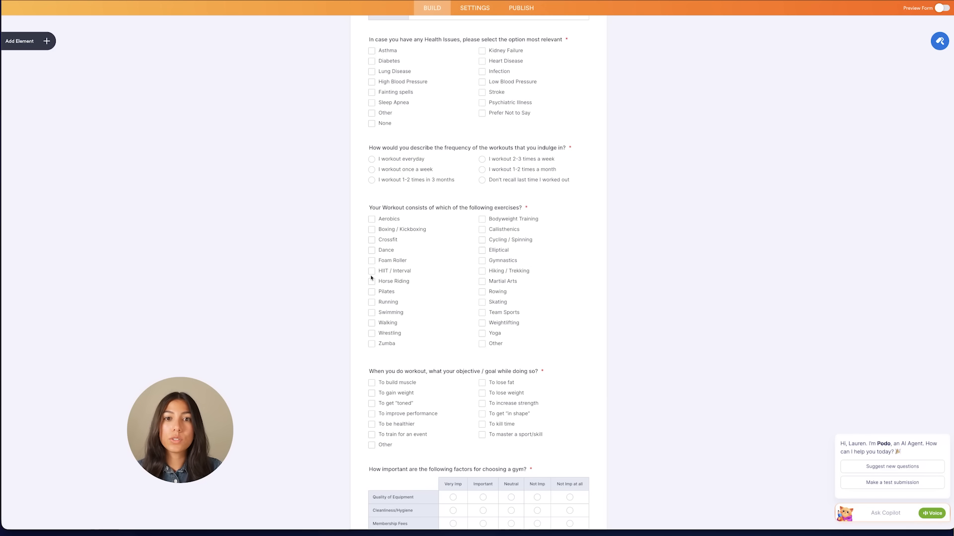
scroll(373, 277, "down", 3)
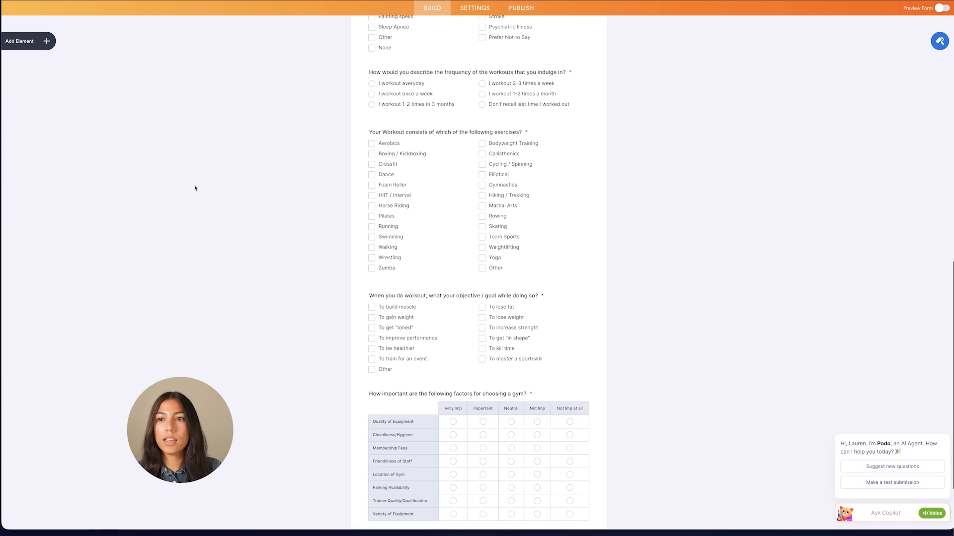
left_click(47, 42)
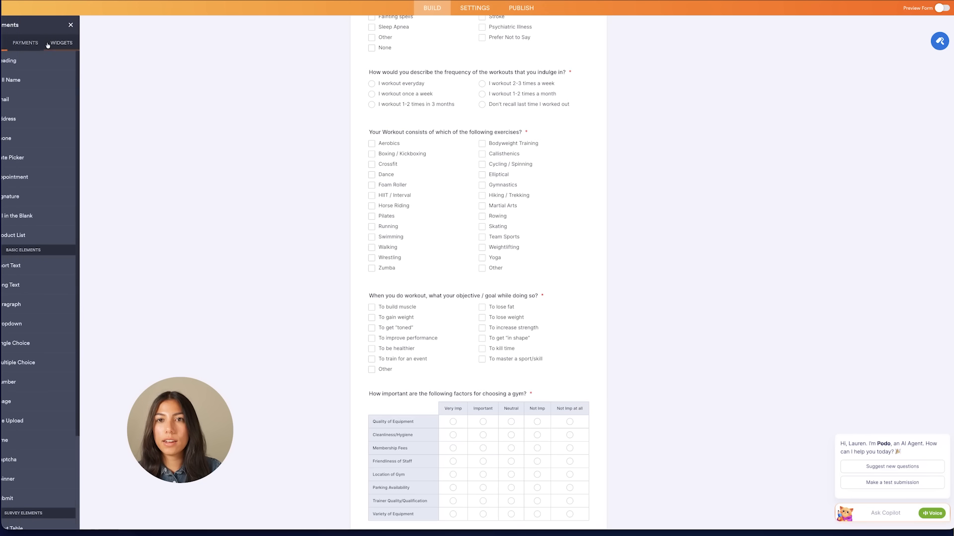
scroll(61, 308, "down", 1)
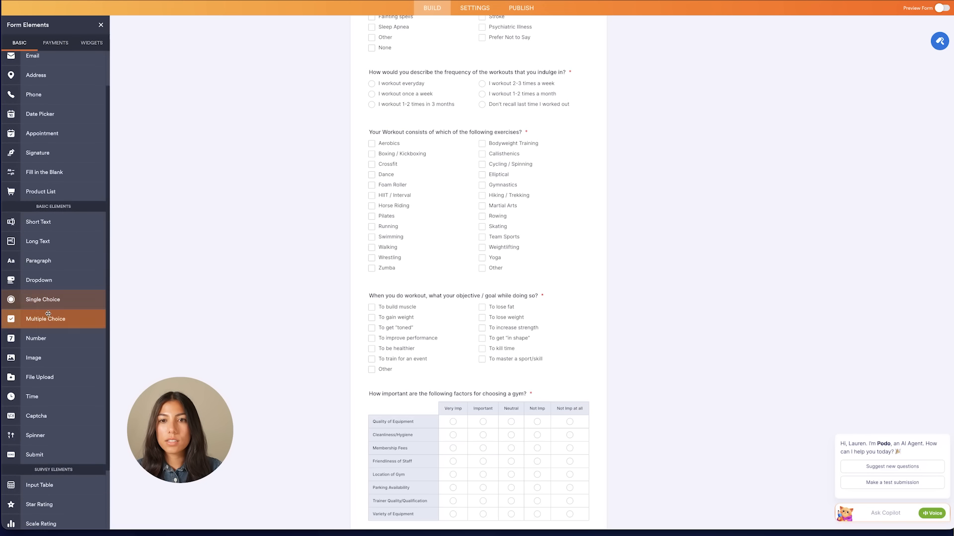
left_click_drag(42, 304, 452, 374)
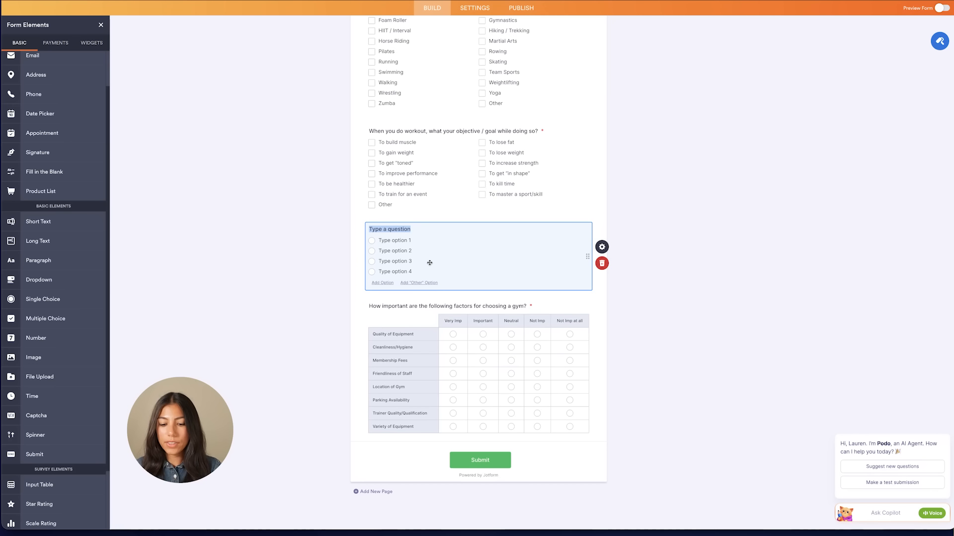
Set the new single choice question's label to "How would you rate the cleanliness of our equipment?".
key("BackSpace")
type("H")
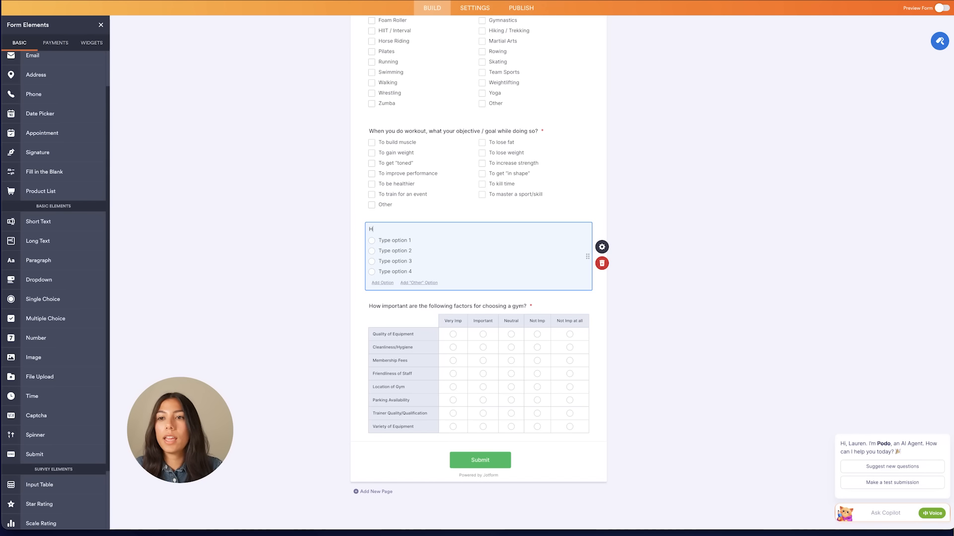
type("ow would you rate teh ")
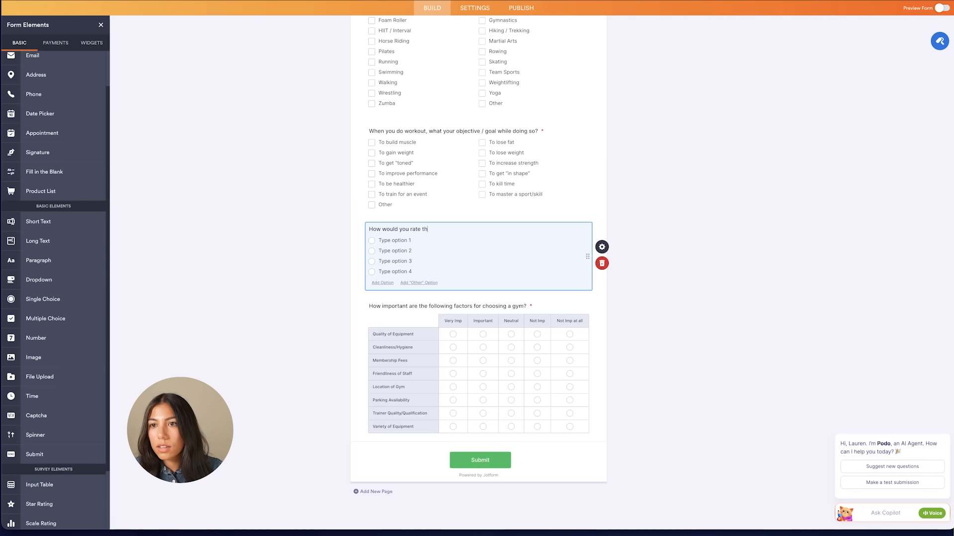
type("cleanliness of our equip")
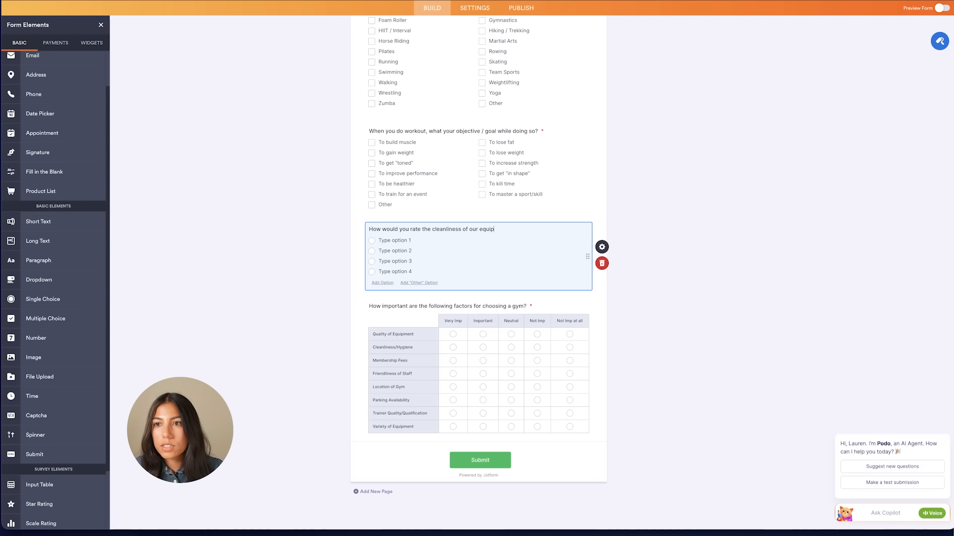
type("ment?")
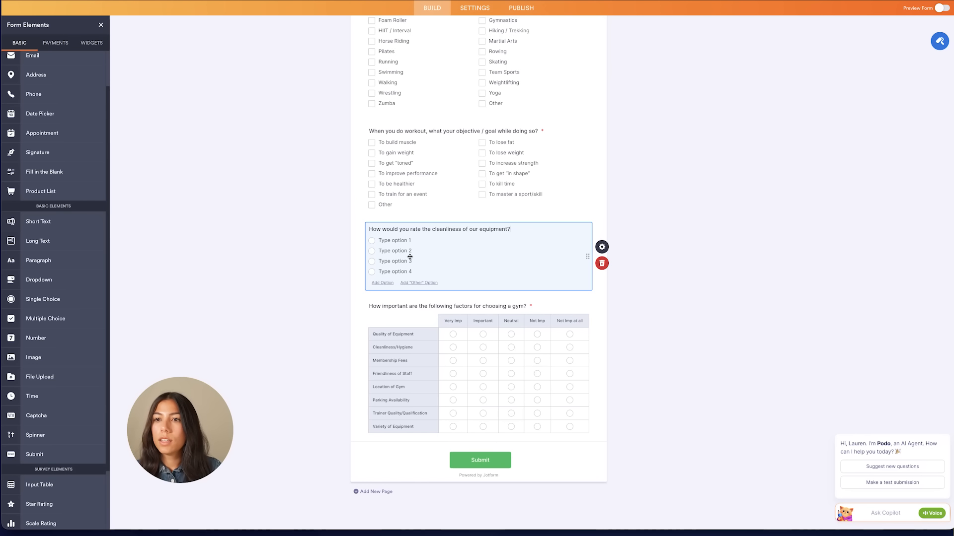
Set the cleanliness question's options to "Excellent", "OK" and "Needs improvement", and remove the fourth option.
triple_click(396, 241)
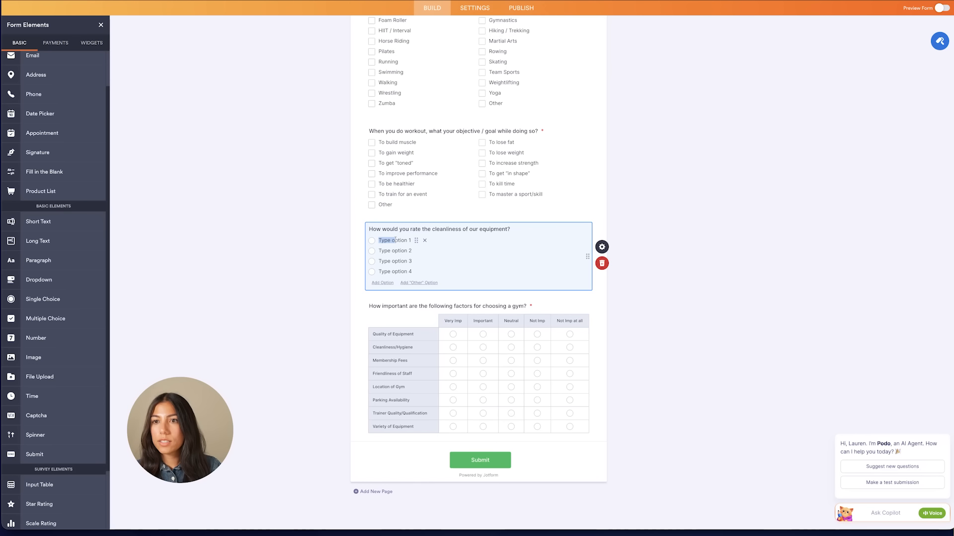
type("Excellent")
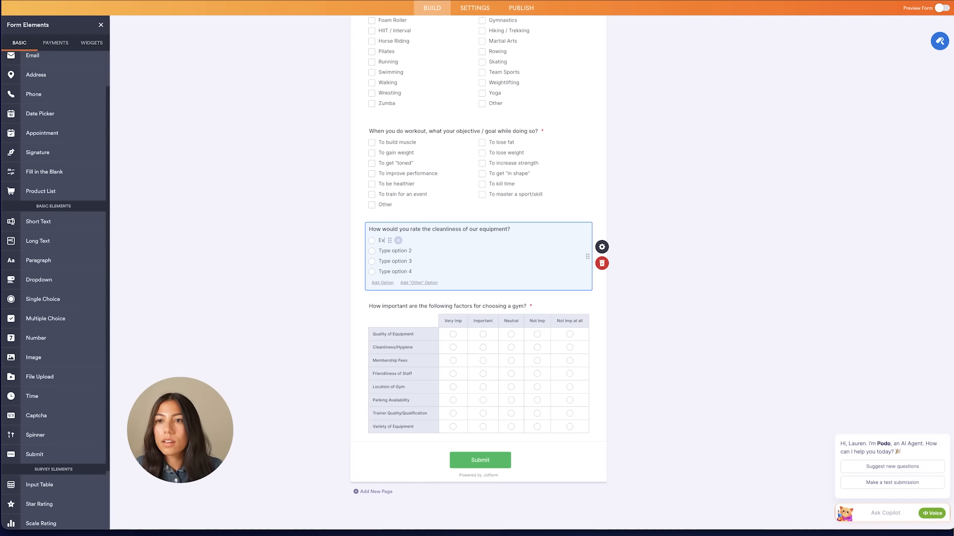
triple_click(395, 250)
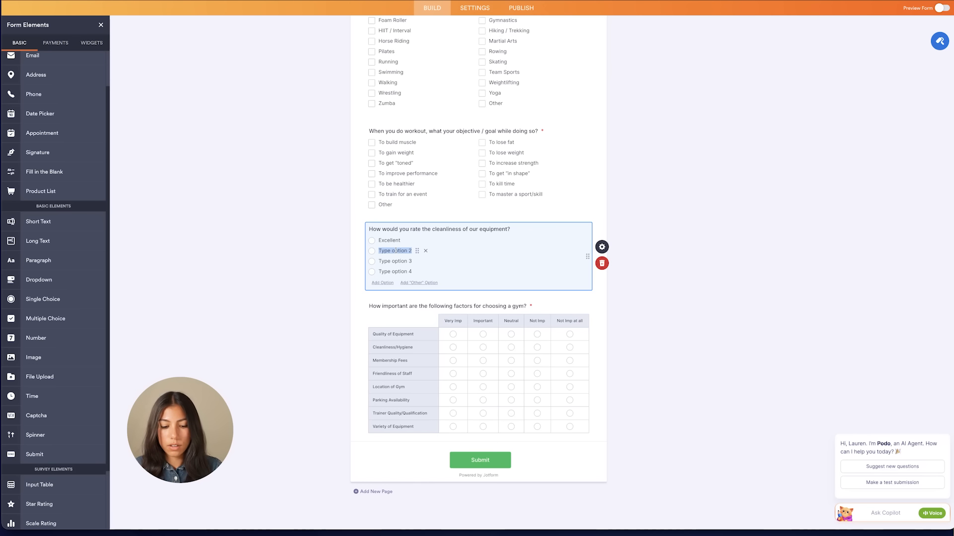
type("OK")
triple_click(396, 261)
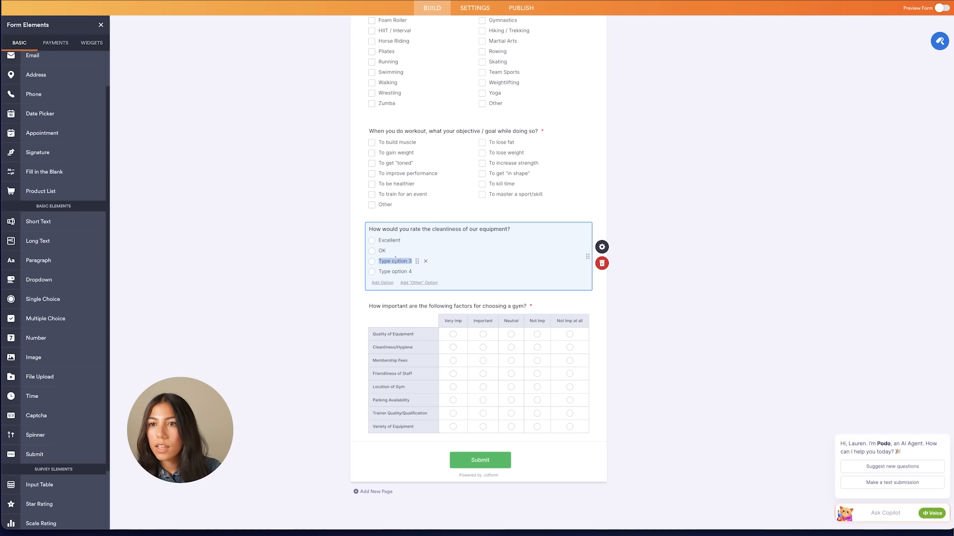
type("Nee")
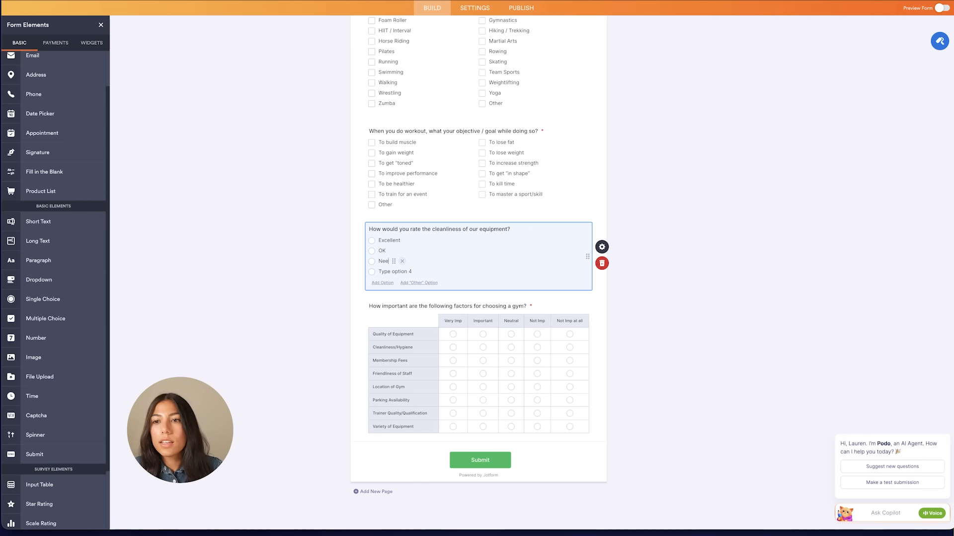
type("ds impro")
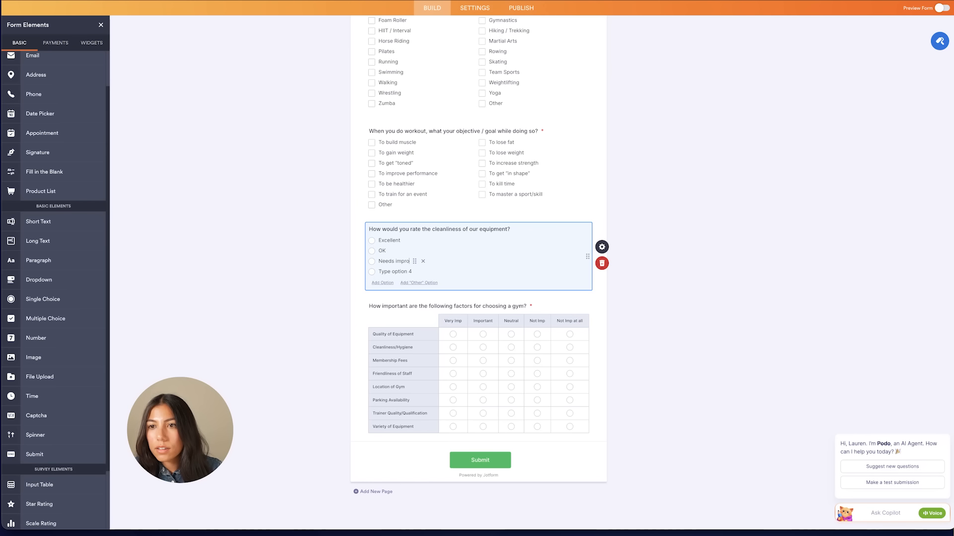
type("vement")
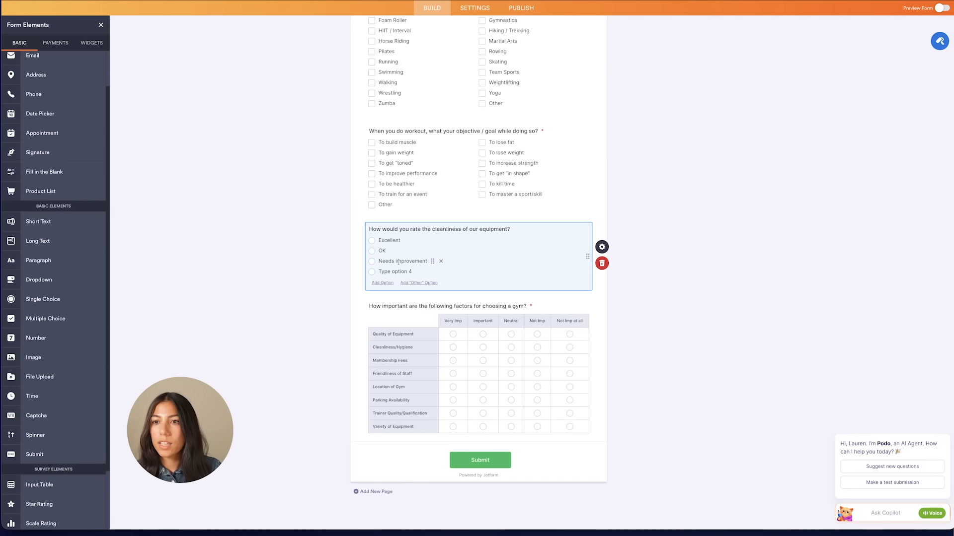
left_click(425, 272)
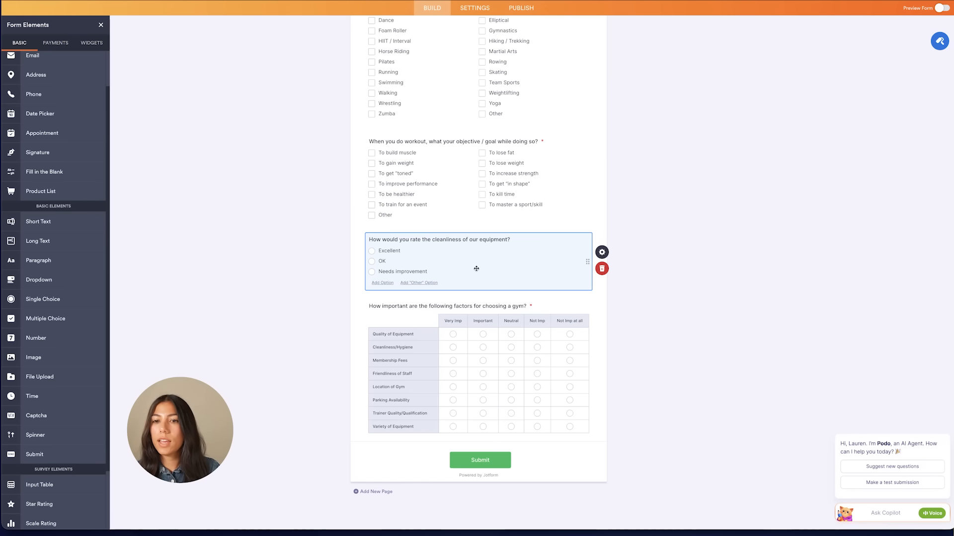
Make the equipment cleanliness question required and close its properties.
left_click(601, 253)
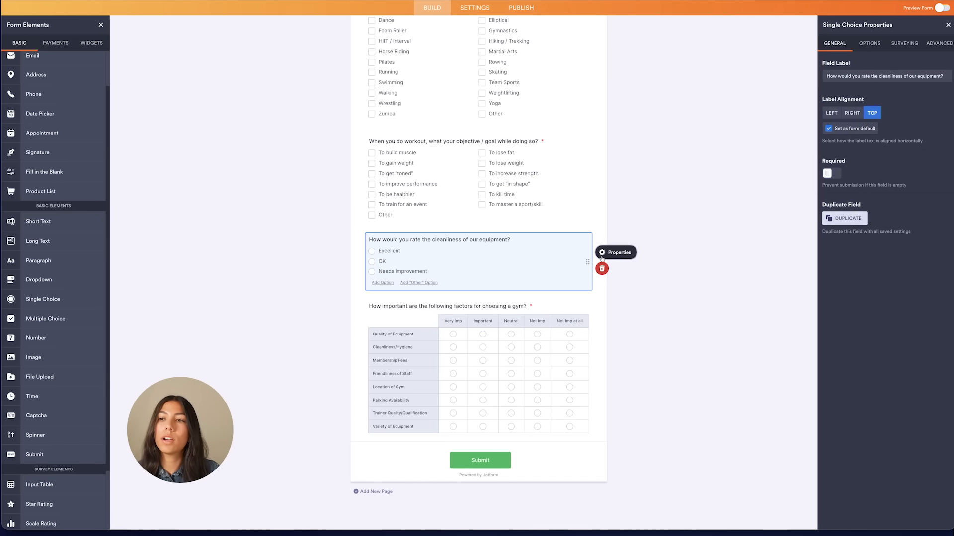
left_click(839, 173)
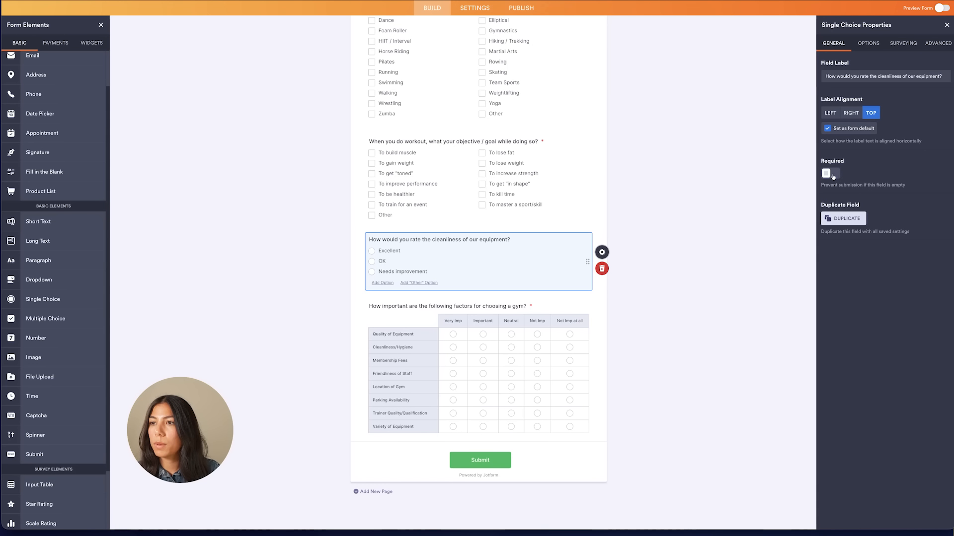
left_click(946, 25)
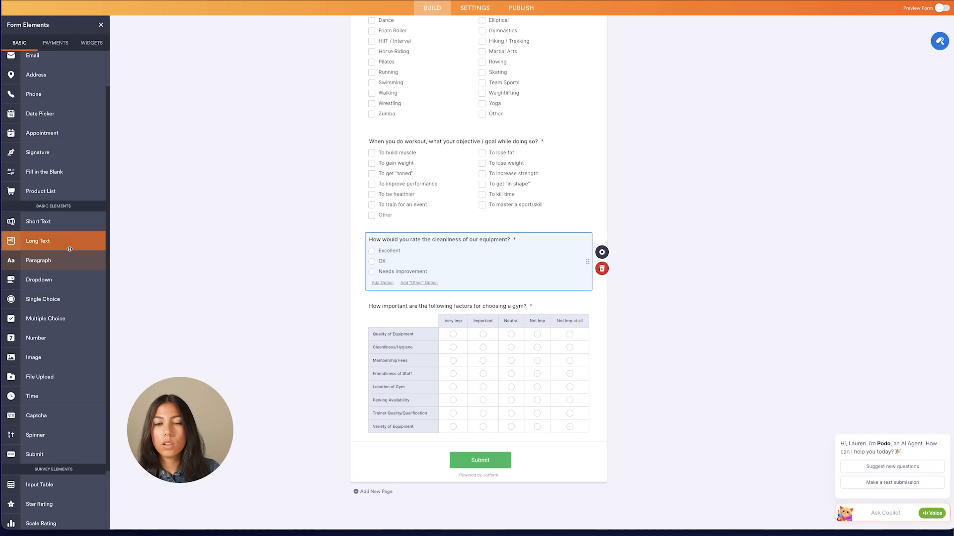
Add a Long Text element below the cleanliness question and label it "Tell us which machine or area needs attention".
left_click_drag(67, 242, 413, 297)
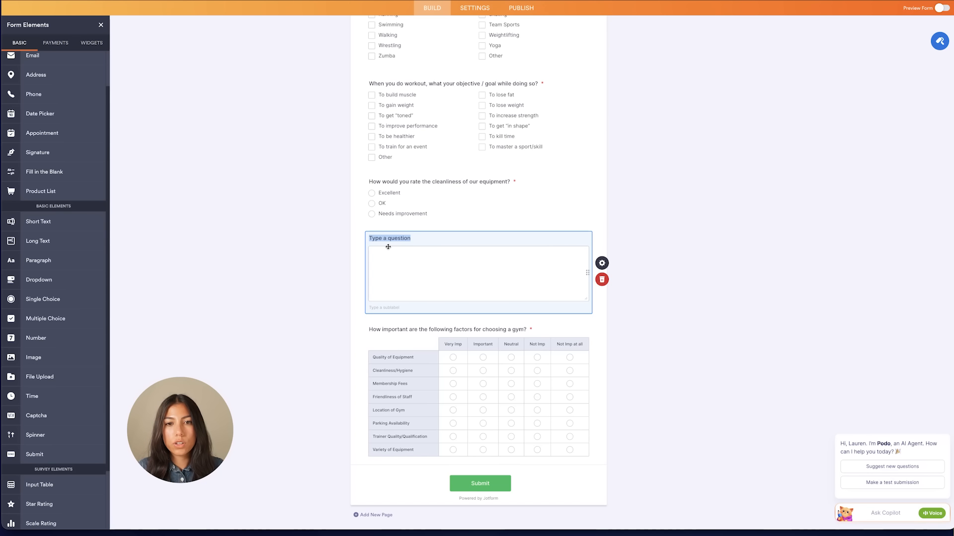
key("BackSpace")
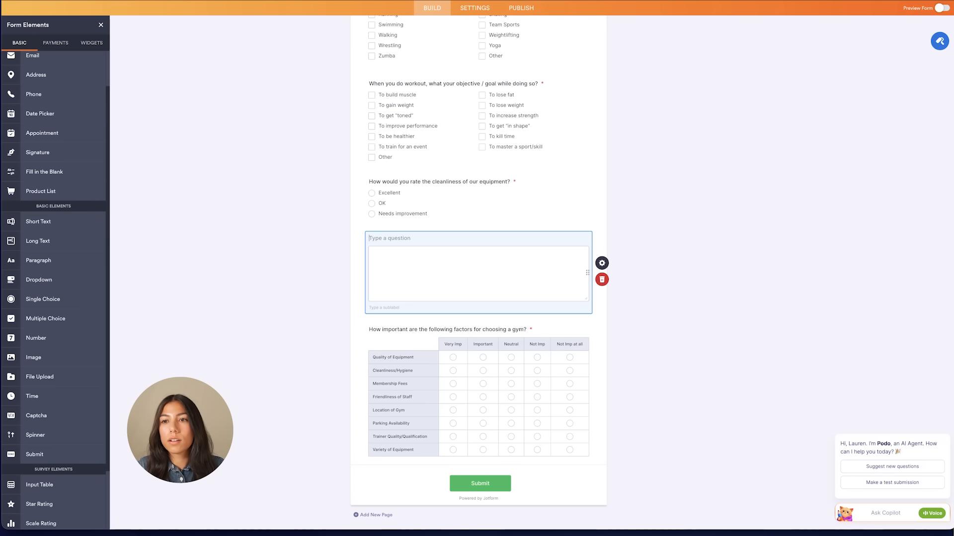
type("Tell us which")
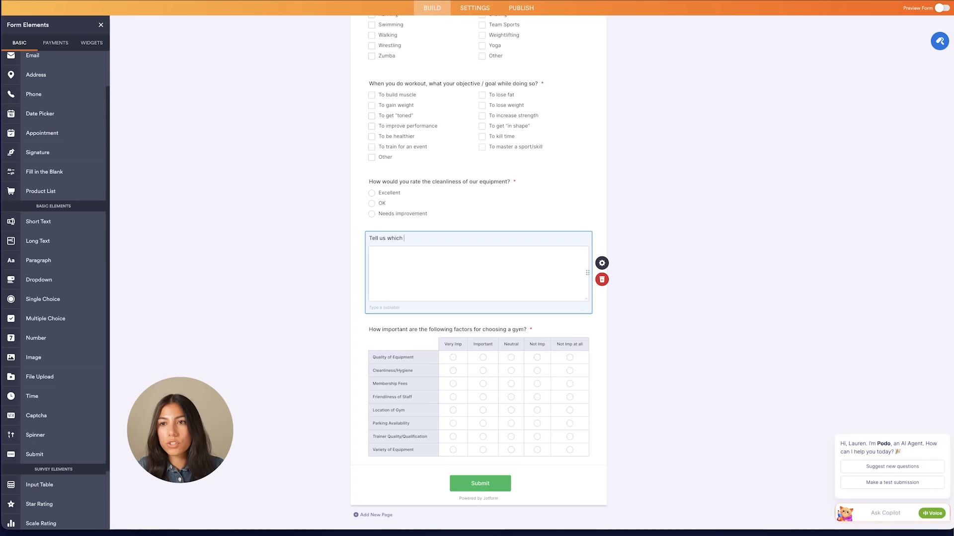
type(" machine or area needs at")
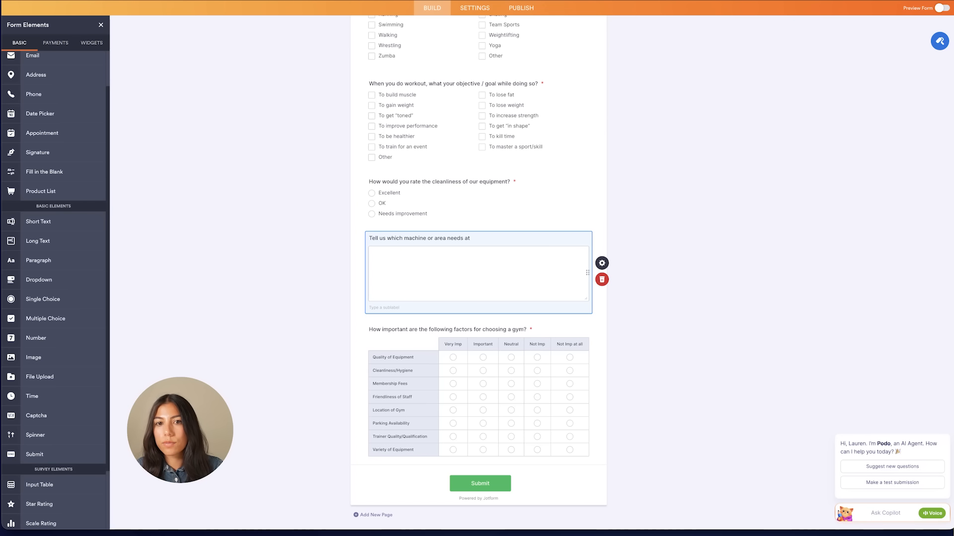
type("tention")
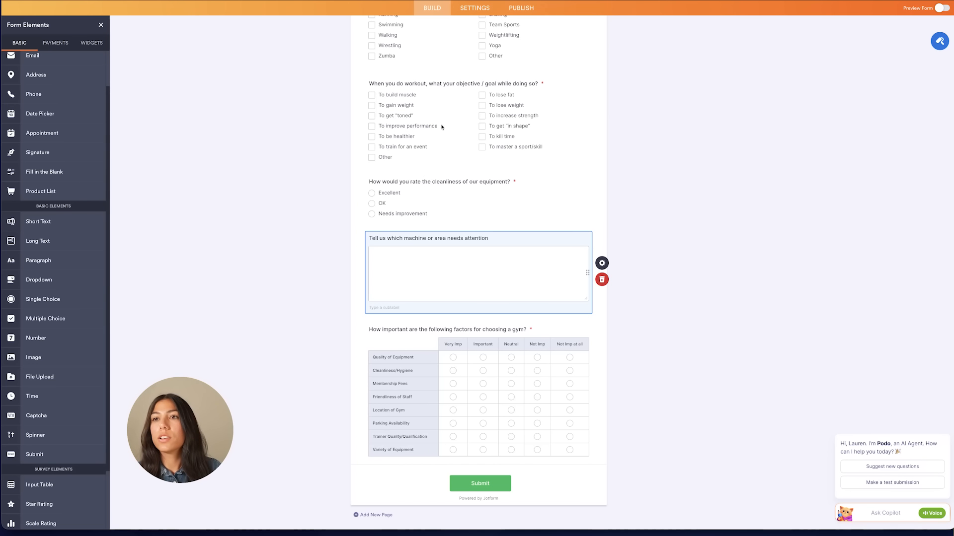
Start a Show/Hide Field condition that triggers if the equipment cleanliness question is equal to "Needs improvement".
left_click(467, 10)
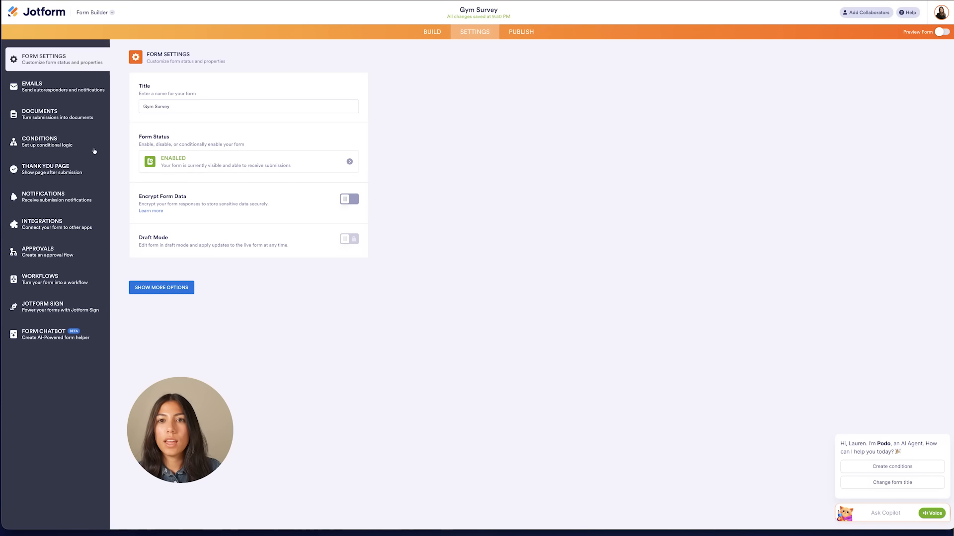
left_click(52, 146)
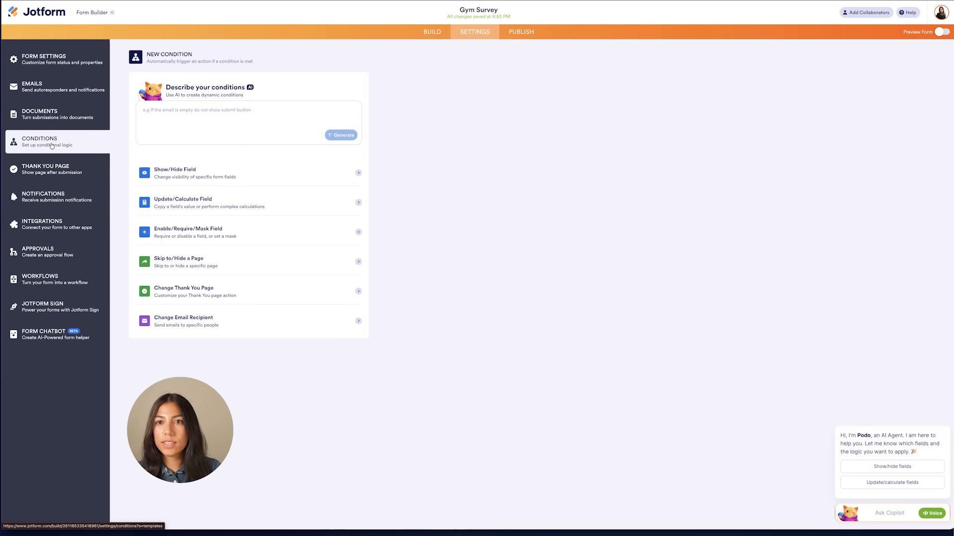
left_click(262, 178)
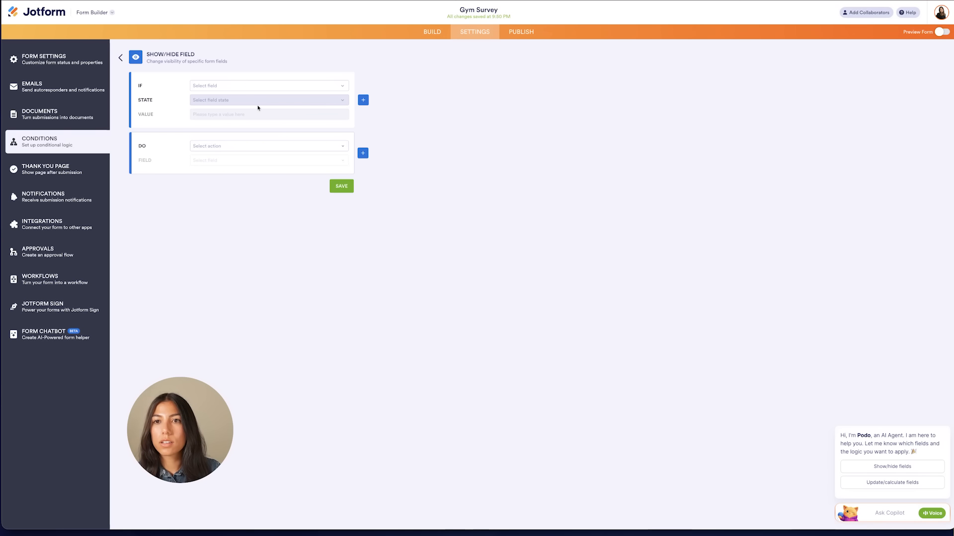
left_click(248, 87)
scroll(265, 159, "down", 1)
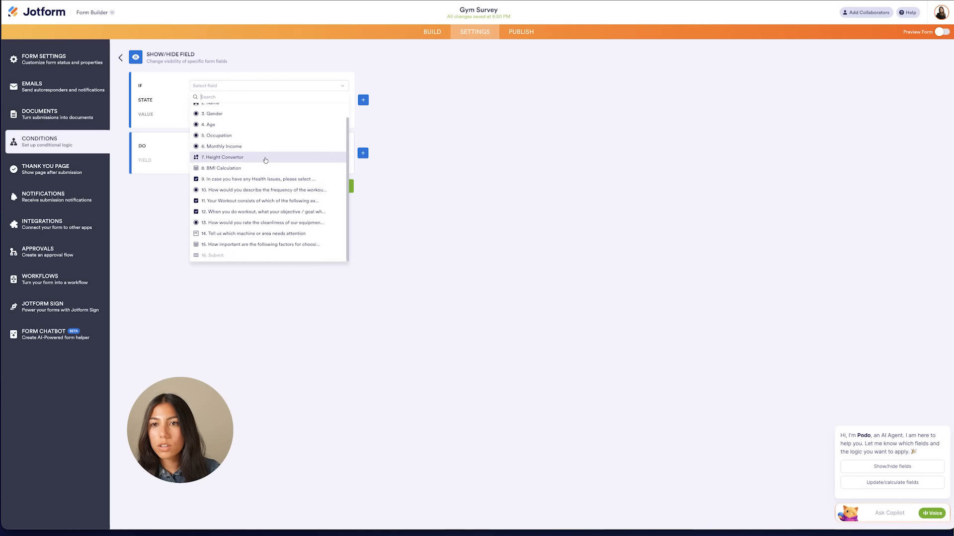
left_click(279, 224)
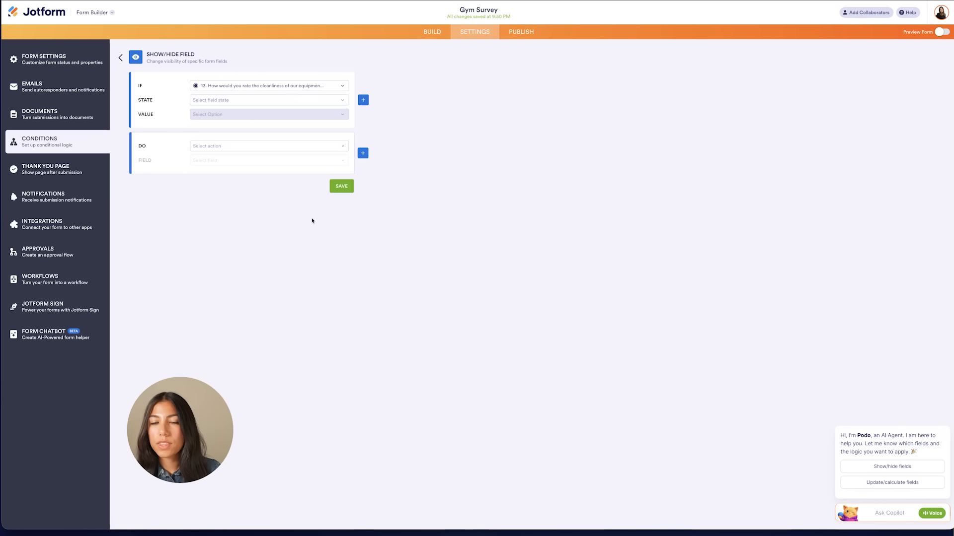
left_click(248, 101)
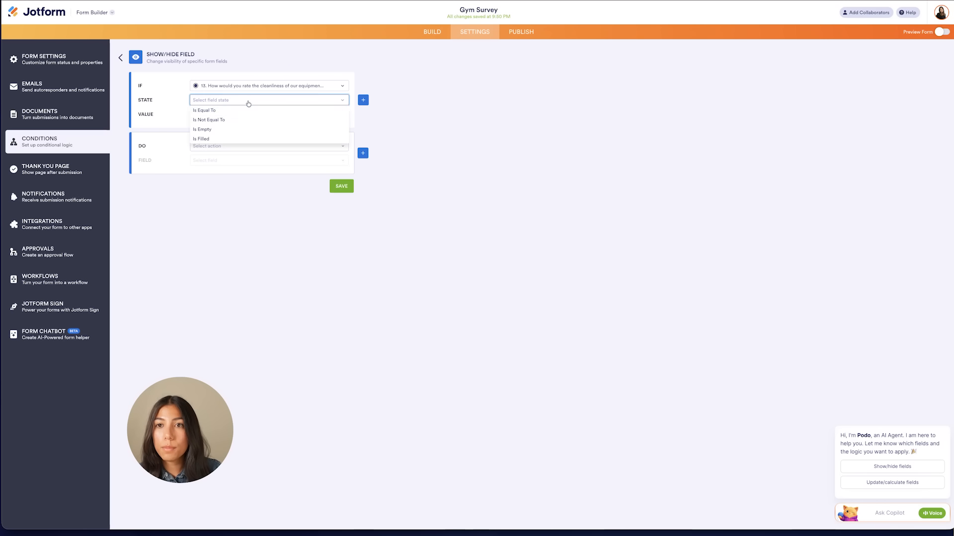
left_click(247, 111)
left_click(237, 115)
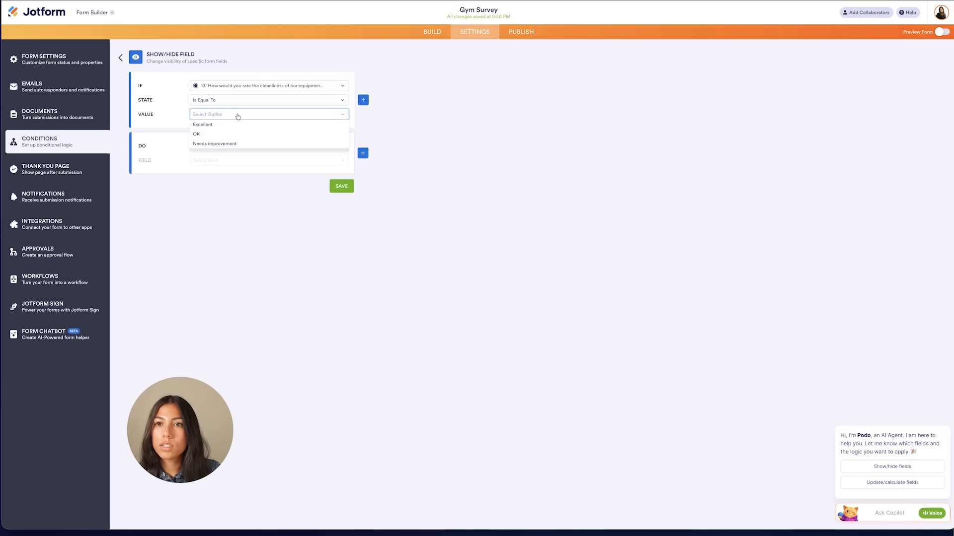
left_click(243, 147)
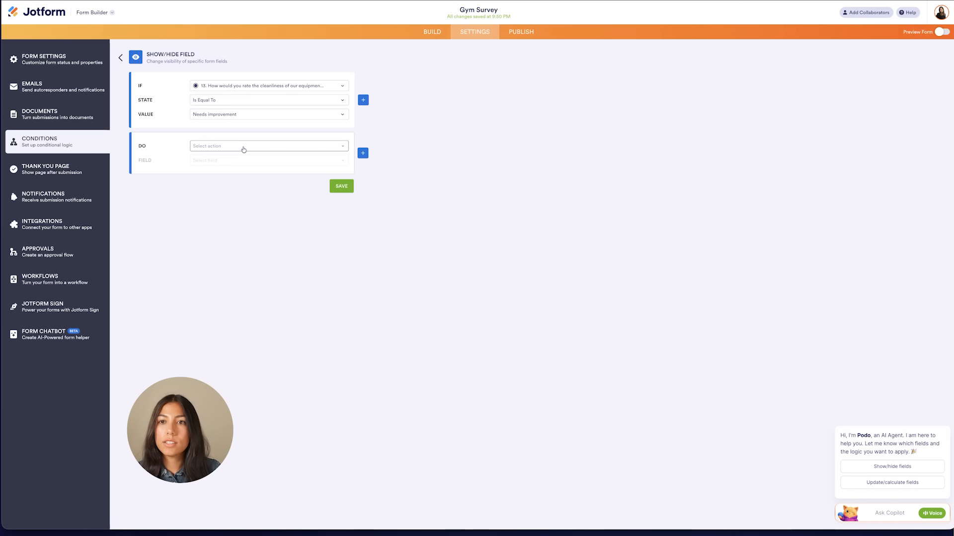
Make the condition show the "Tell us which machine or area needs attention" field and save it.
left_click(241, 148)
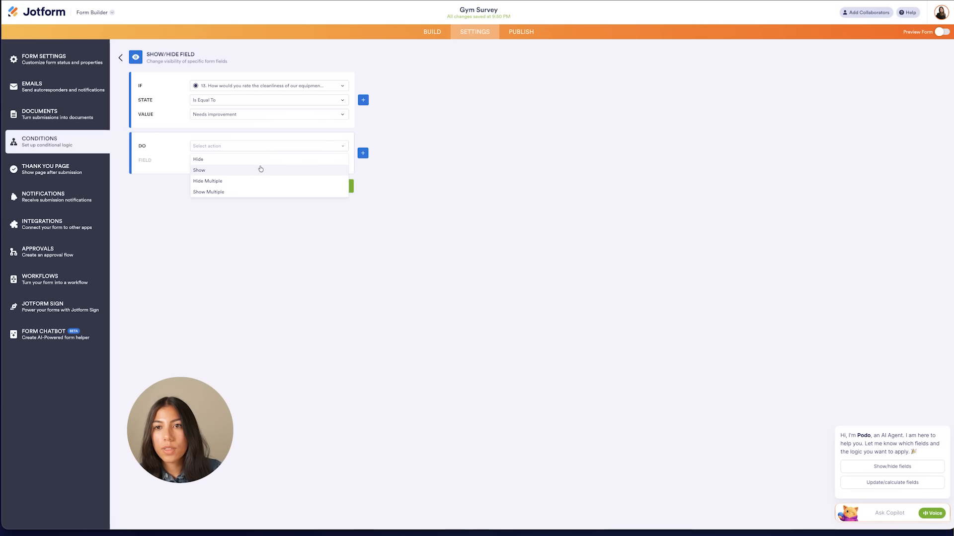
left_click(259, 170)
left_click(259, 164)
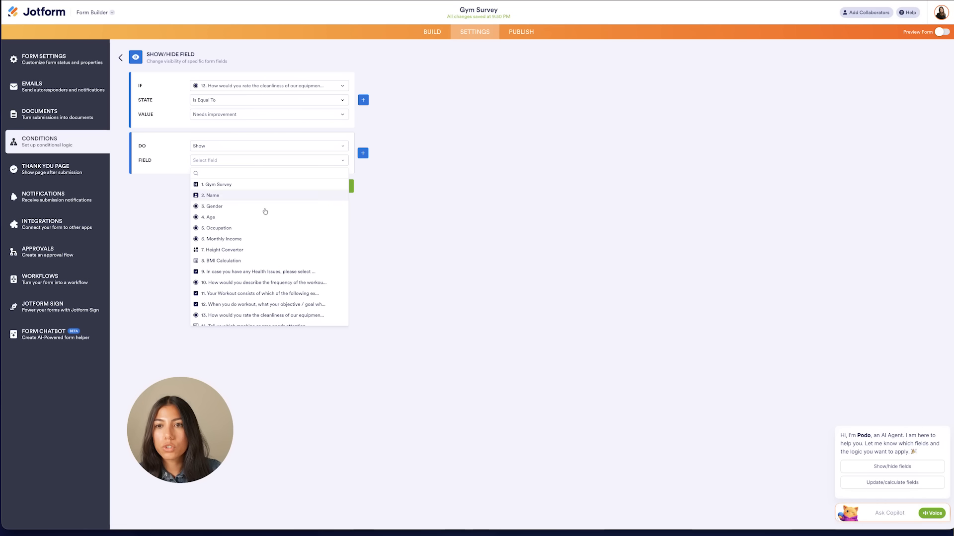
scroll(273, 238, "down", 2)
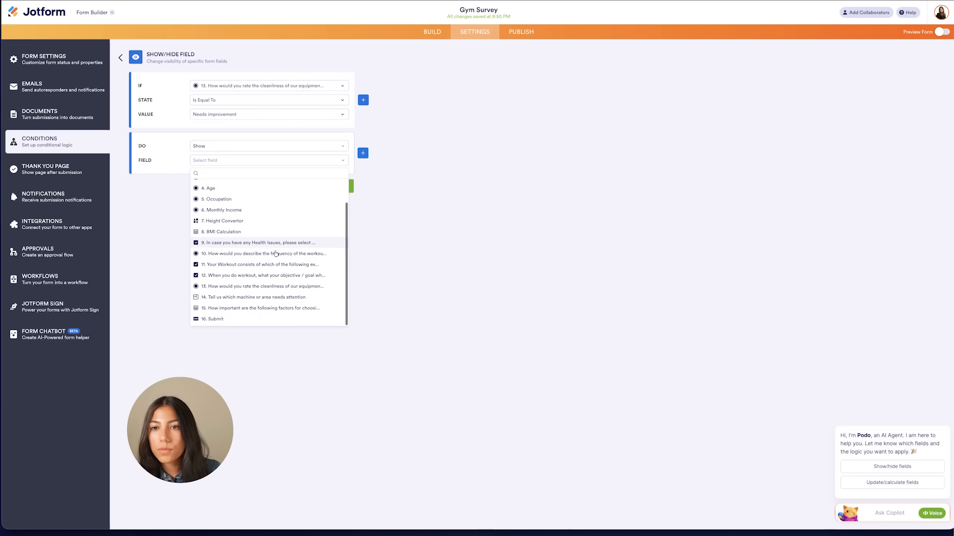
left_click(272, 298)
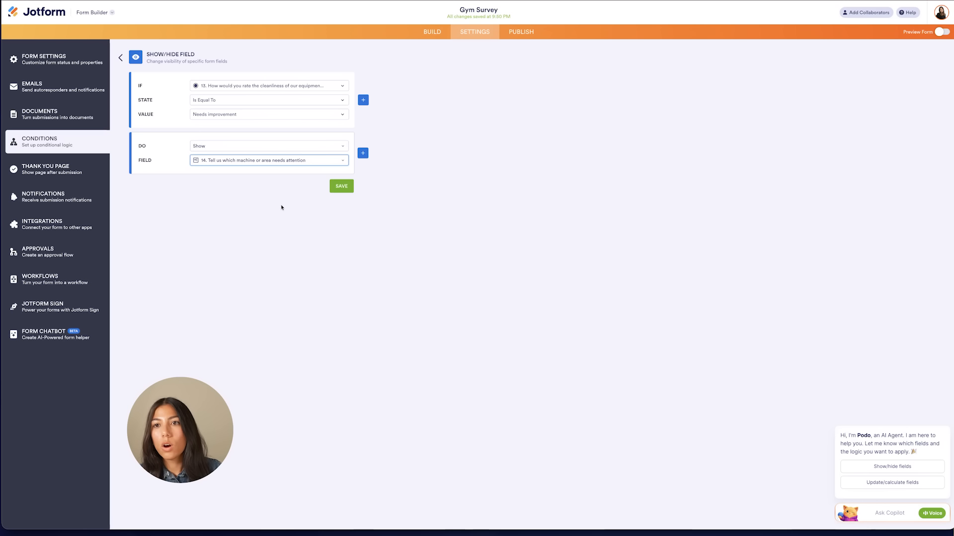
left_click(342, 189)
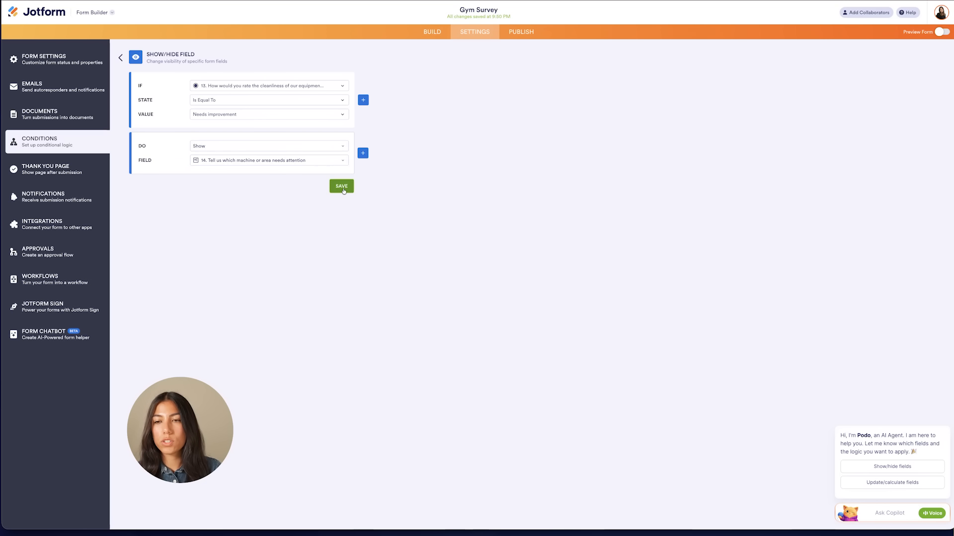
Return to building the form and apply the blue color scheme with a dark blue page and light blue form.
left_click(431, 31)
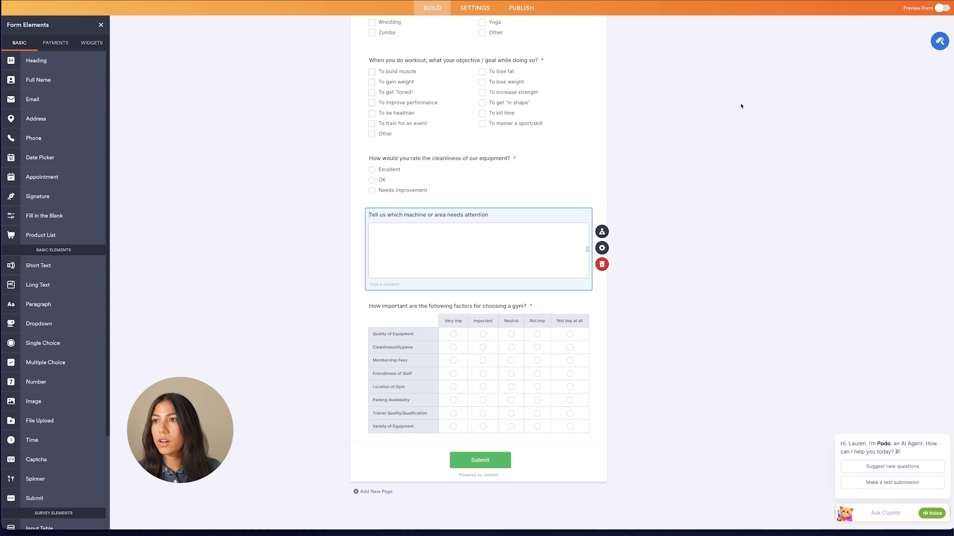
left_click(938, 42)
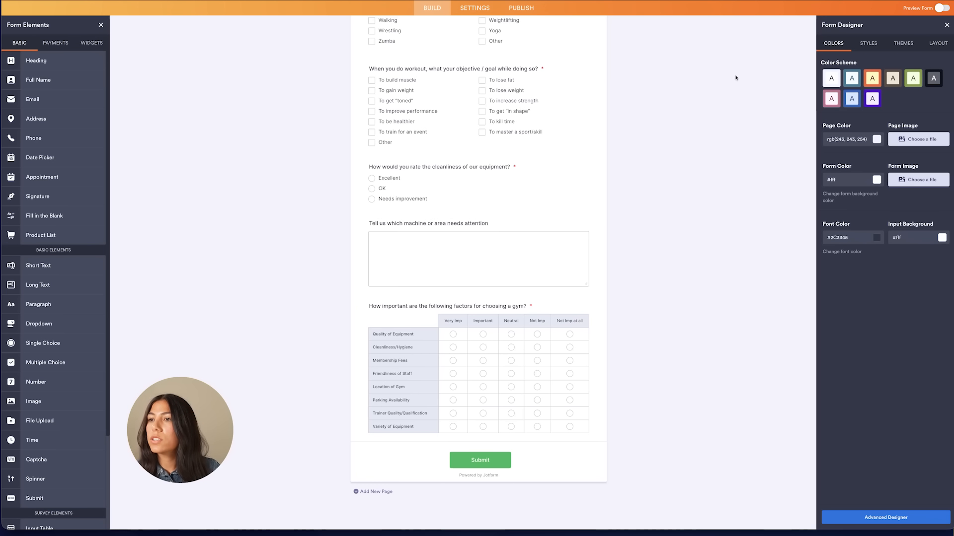
left_click(851, 100)
scroll(739, 136, "up", 5)
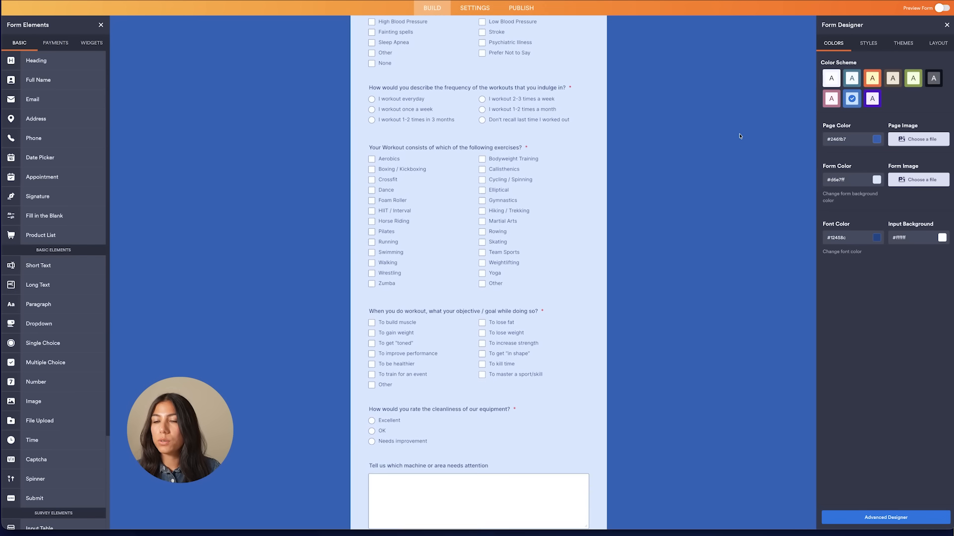
scroll(739, 136, "up", 6)
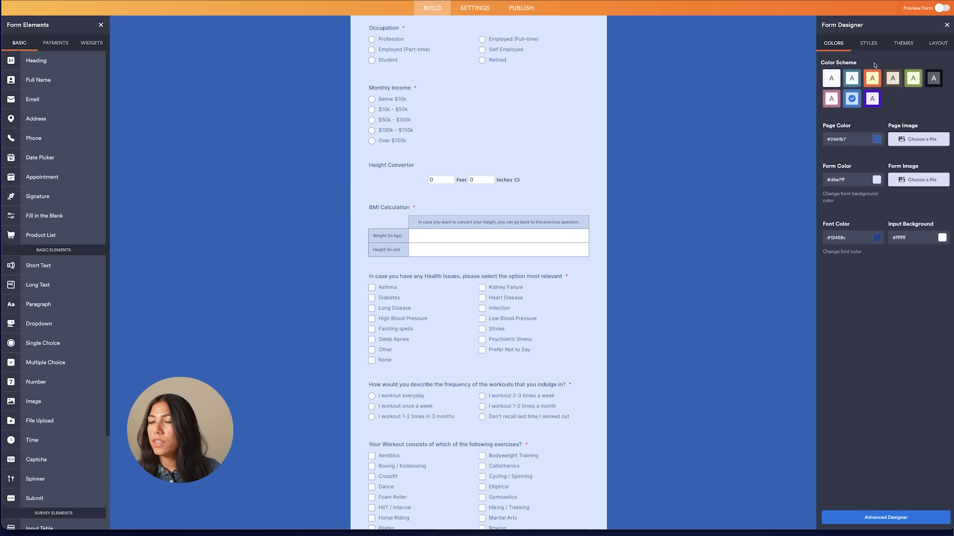
scroll(768, 75, "up", 5)
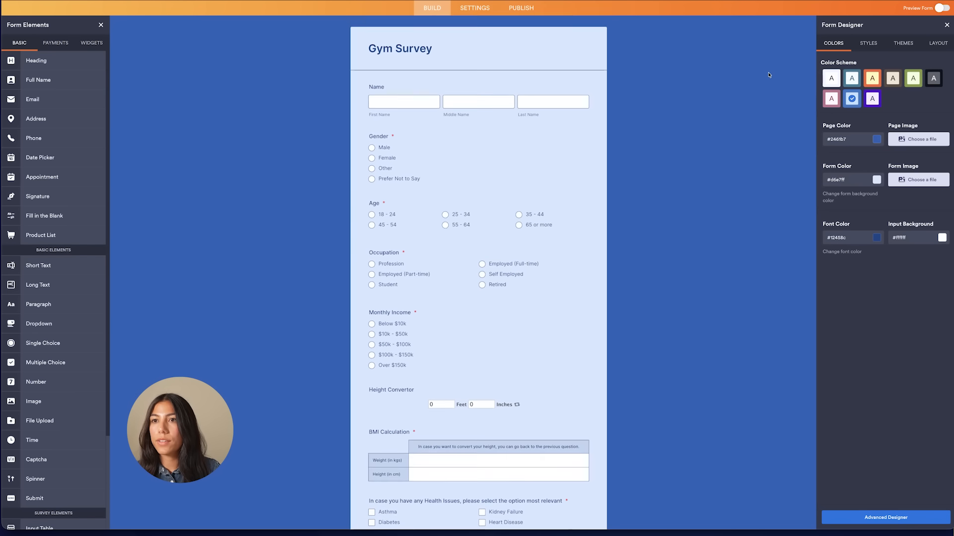
scroll(768, 75, "up", 2)
Look at the form's style settings and its options for adding a logo.
left_click(869, 70)
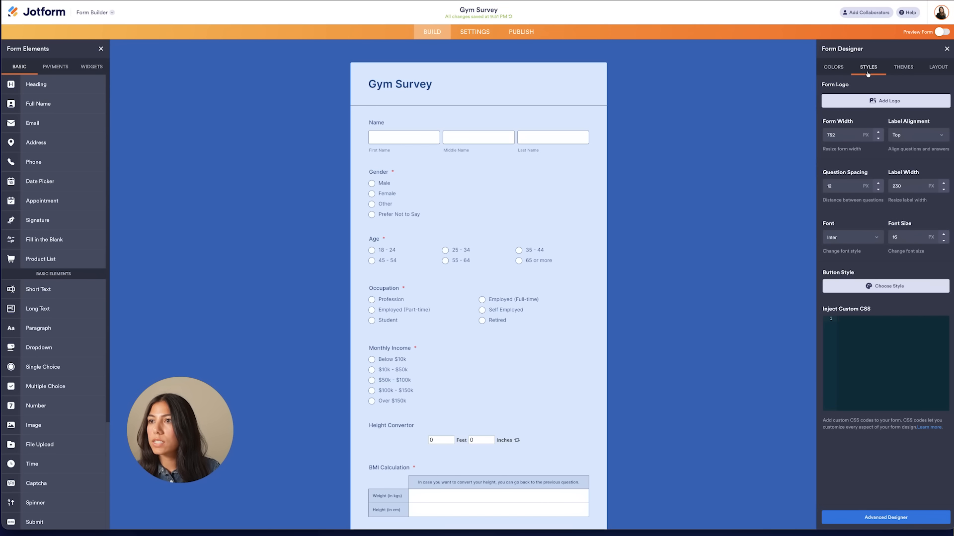
left_click(891, 101)
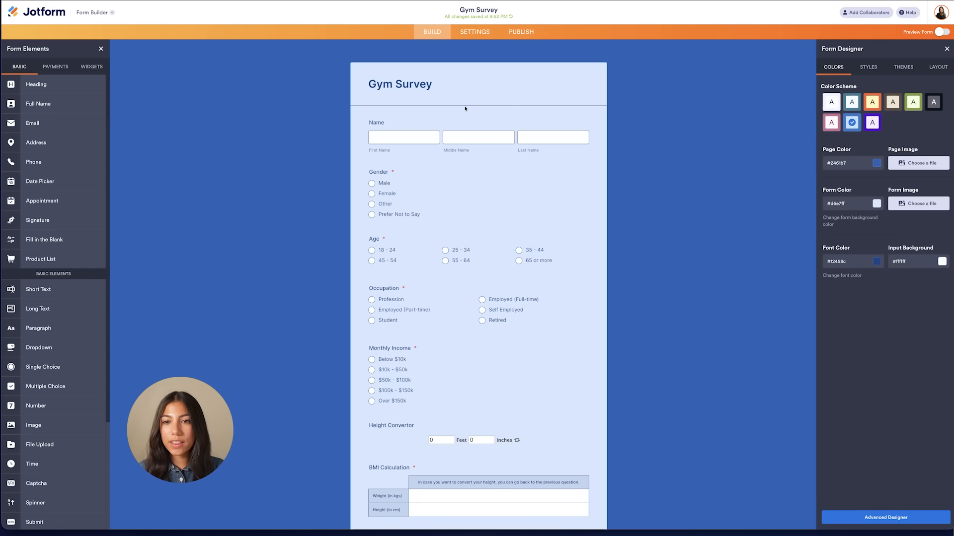
mouse_move(512, 99)
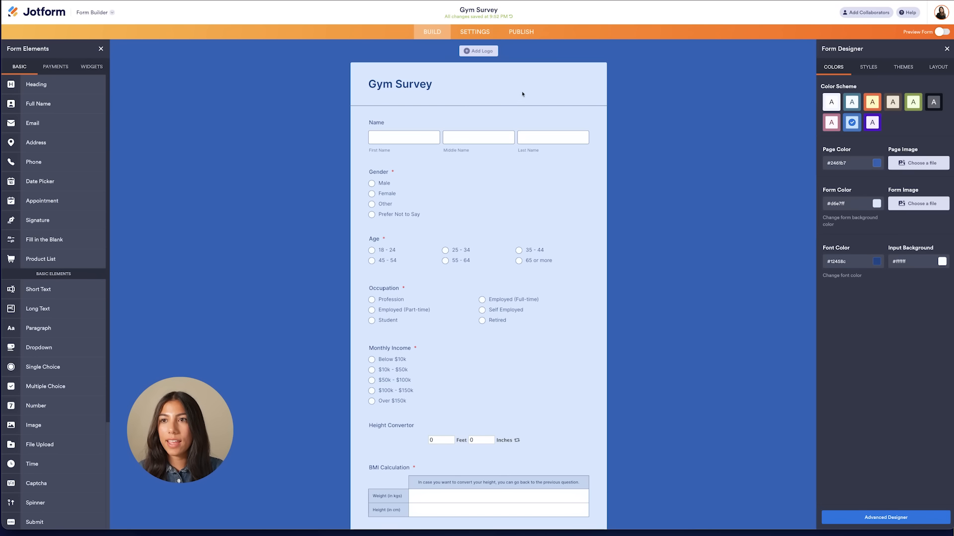
Open the published form from its direct link in a new tab.
left_click(521, 31)
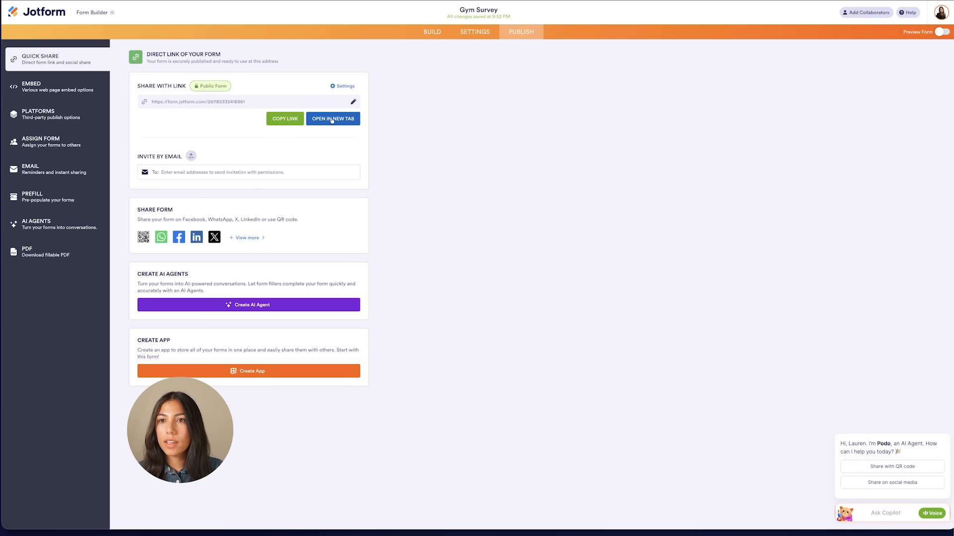
left_click(332, 119)
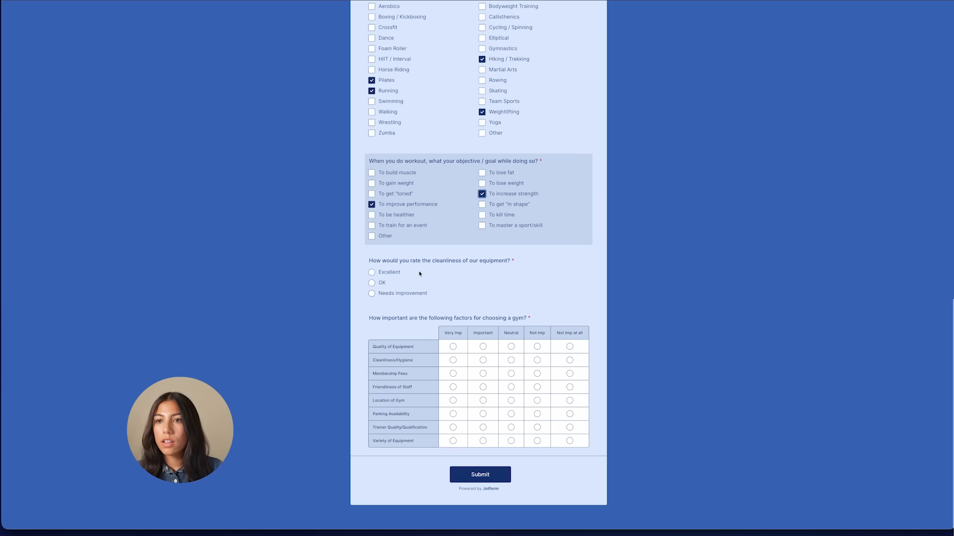
Rate the equipment cleanliness as "Needs improvement" and answer the follow-up question with "hand weight area".
left_click(395, 296)
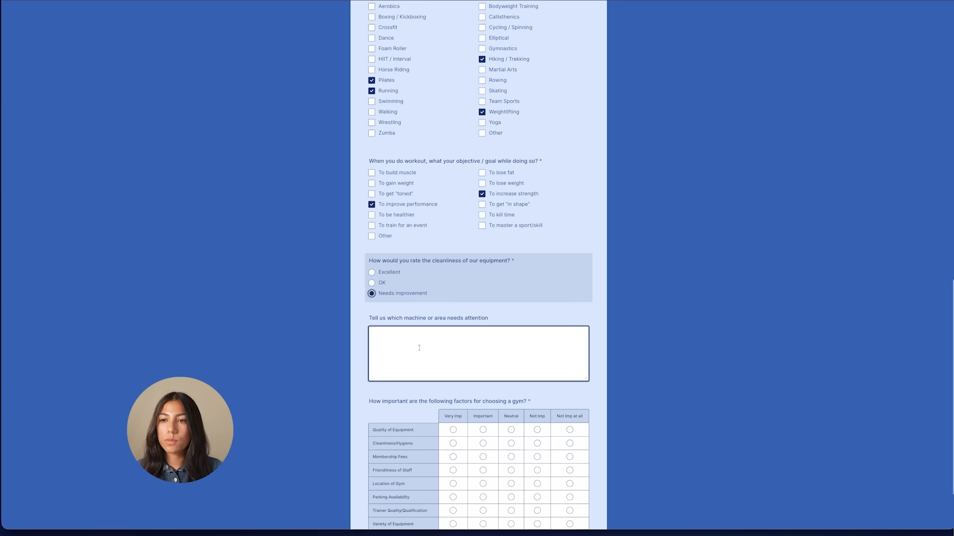
scroll(451, 337, "down", 2)
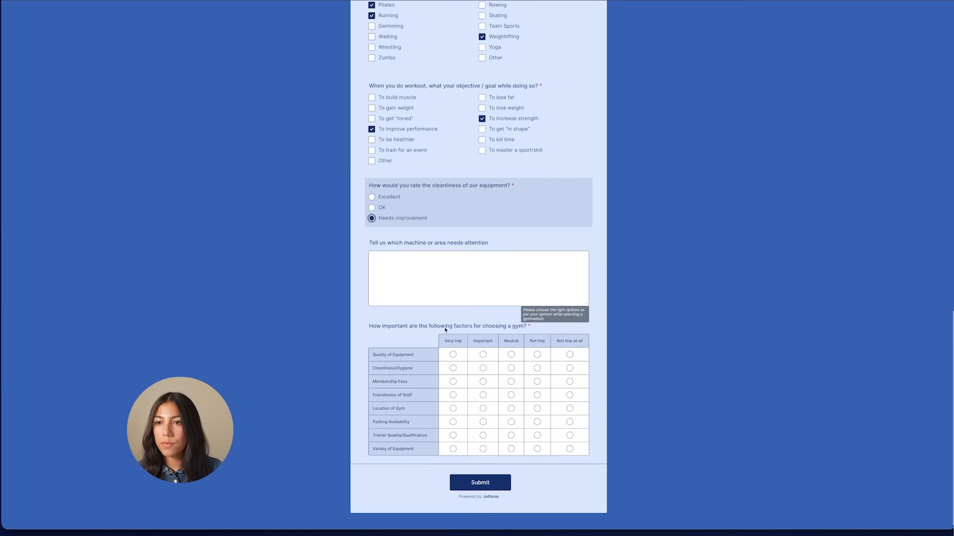
left_click(408, 282)
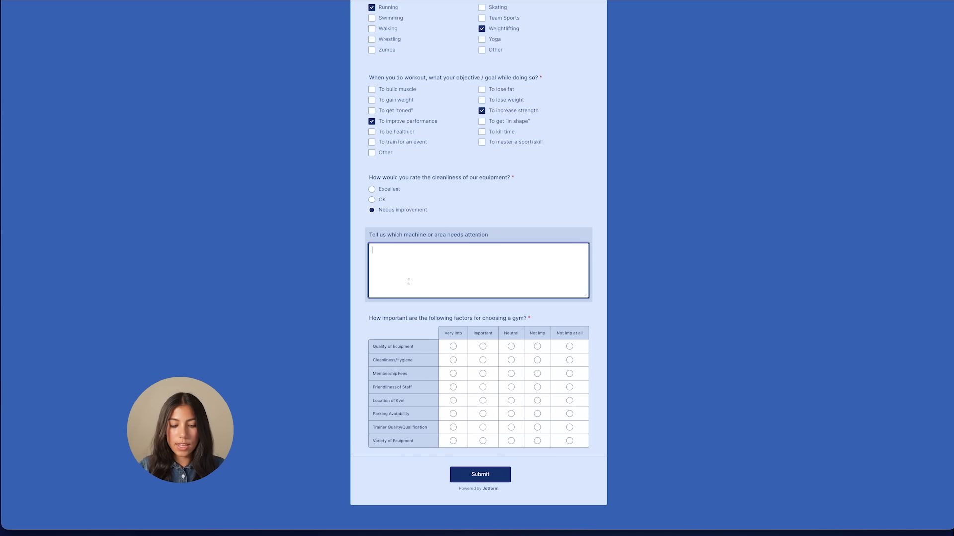
type("hand w")
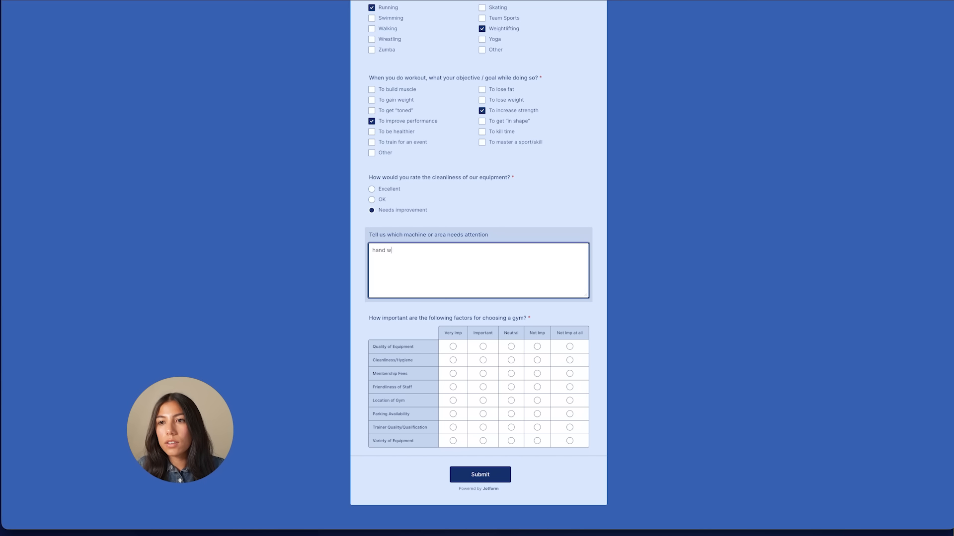
type("eight area")
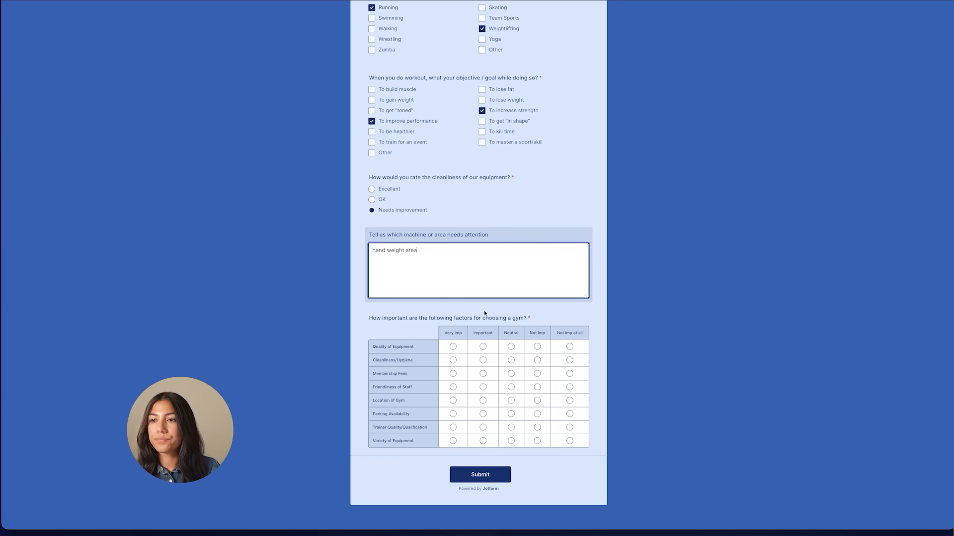
Rate all eight factors for choosing a gym, from Quality of Equipment to Variety of Equipment, as Important and submit the form.
left_click(483, 346)
left_click(483, 360)
left_click(483, 373)
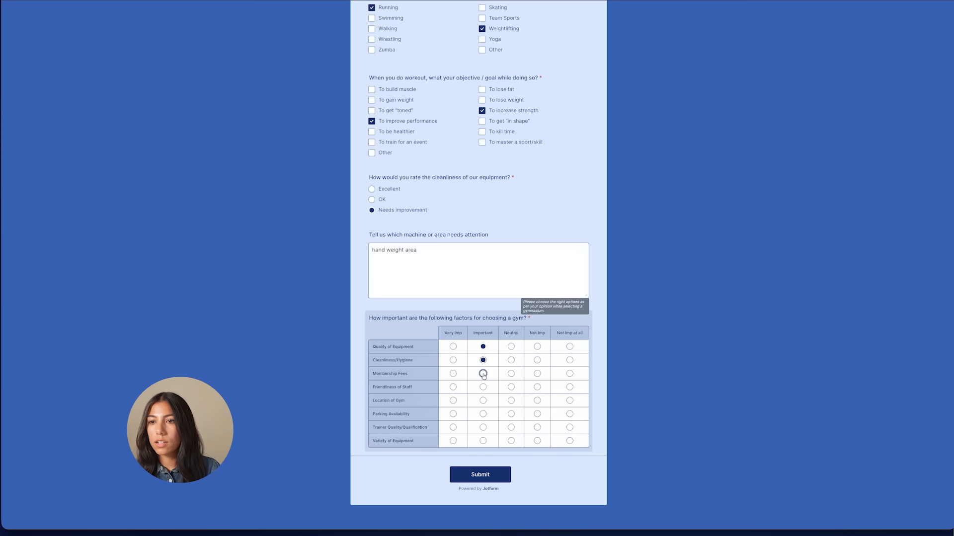
left_click(483, 387)
left_click(483, 400)
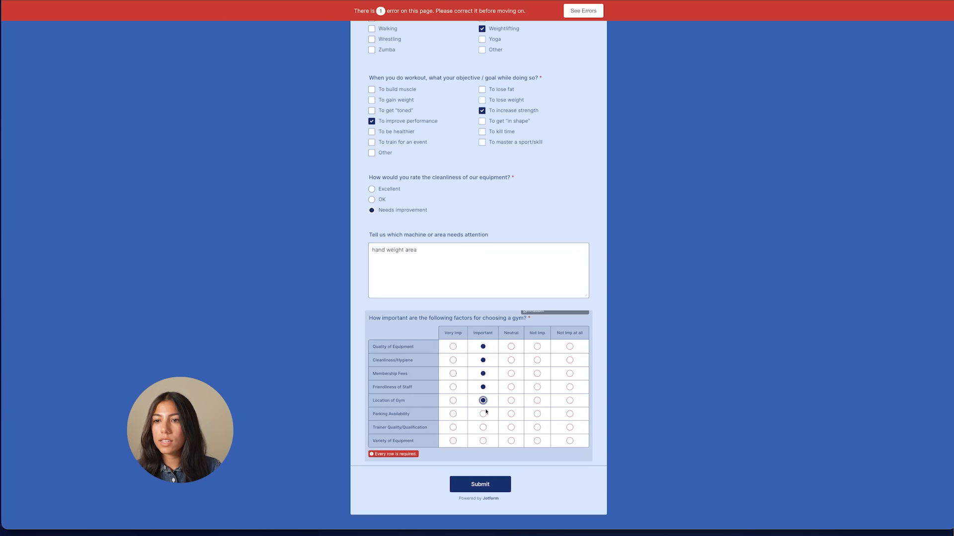
left_click(482, 414)
left_click(483, 427)
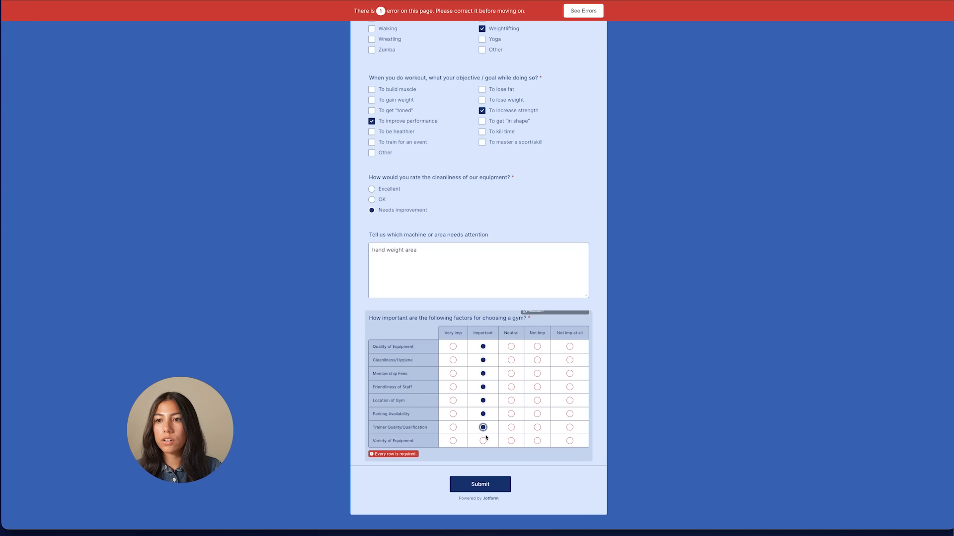
left_click(483, 440)
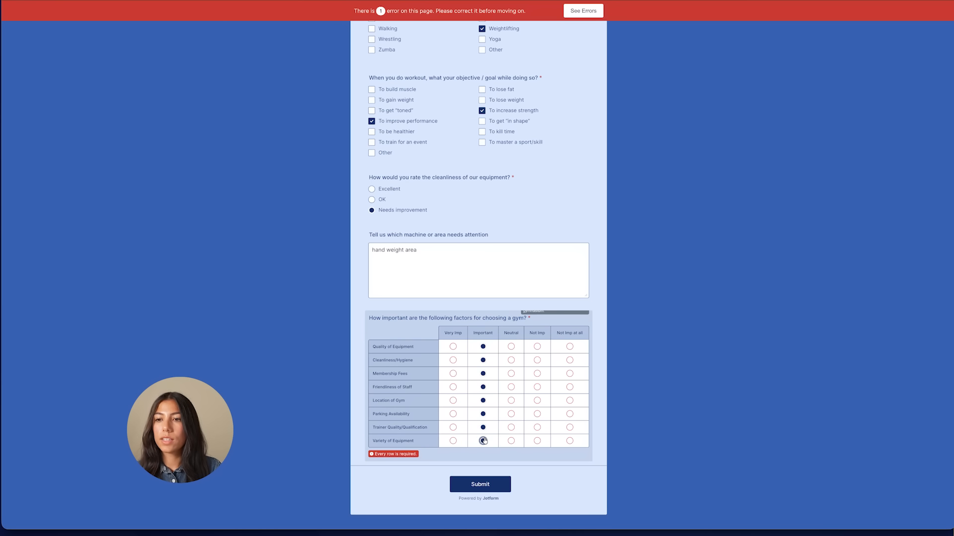
left_click(481, 483)
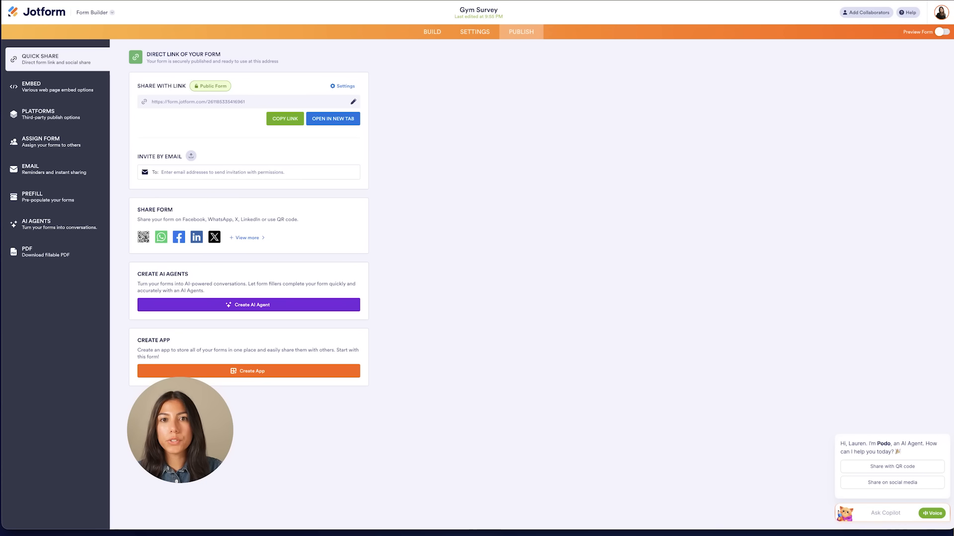
Look at the form's submissions in Tables and its visual report in Report Builder.
left_click(100, 13)
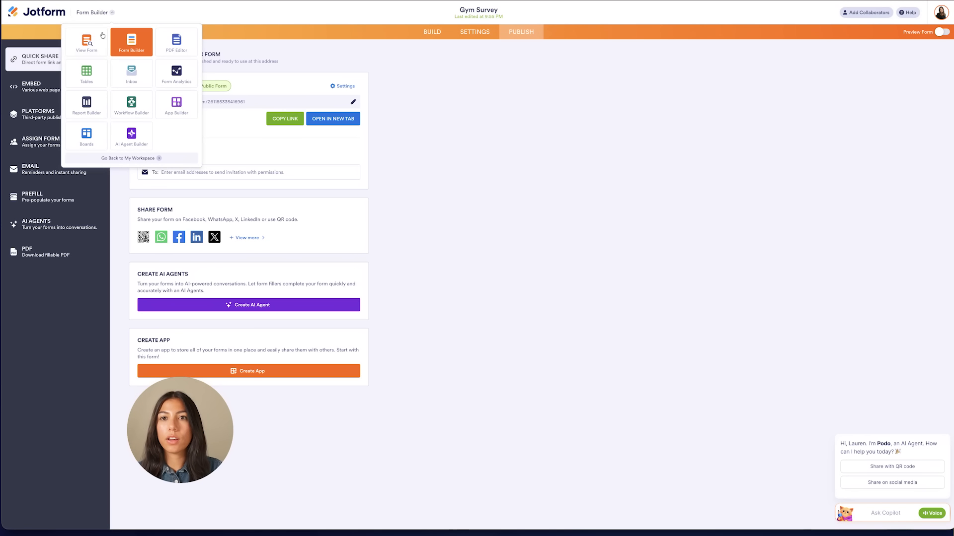
left_click(92, 74)
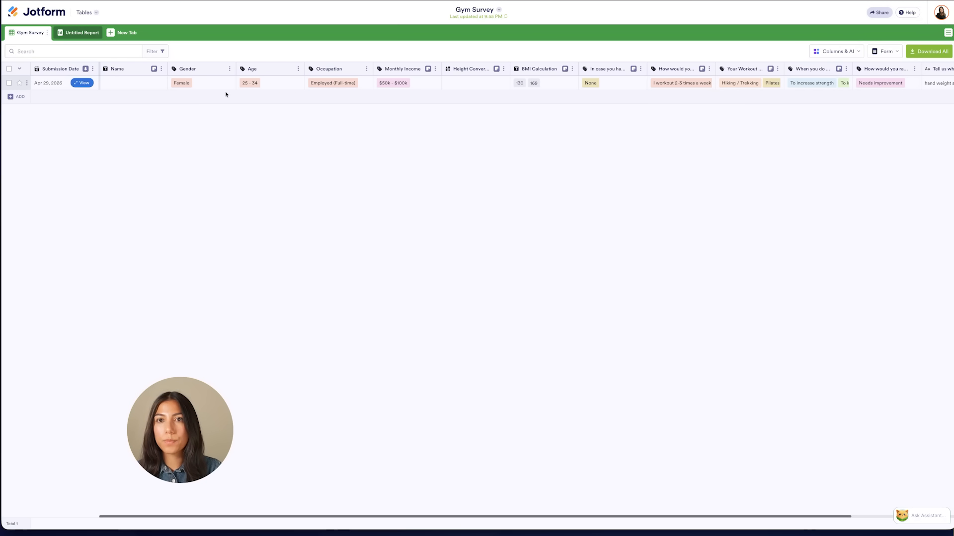
left_click(89, 12)
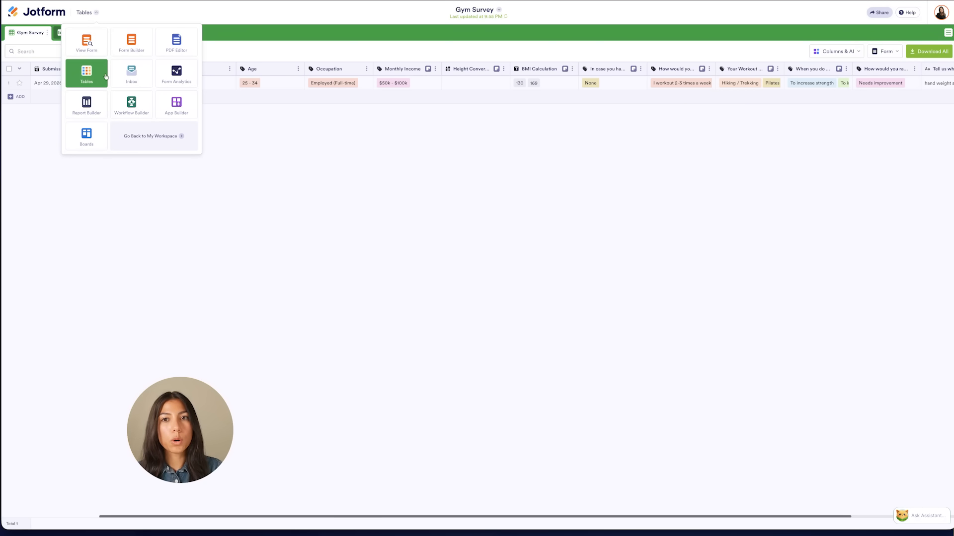
left_click(93, 100)
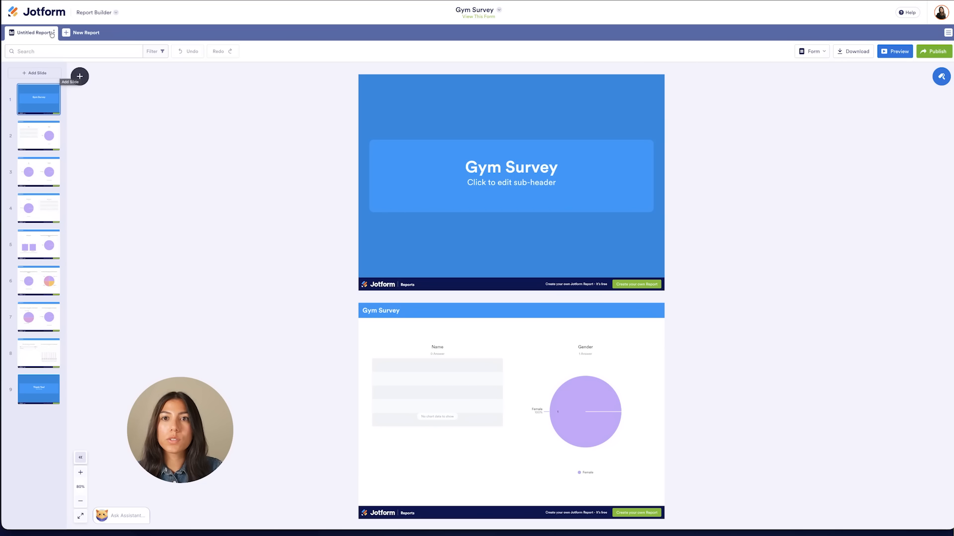
Reopen the Gym Survey form from the workspace and review its publishing options for embedding and sharing by direct link.
left_click(46, 16)
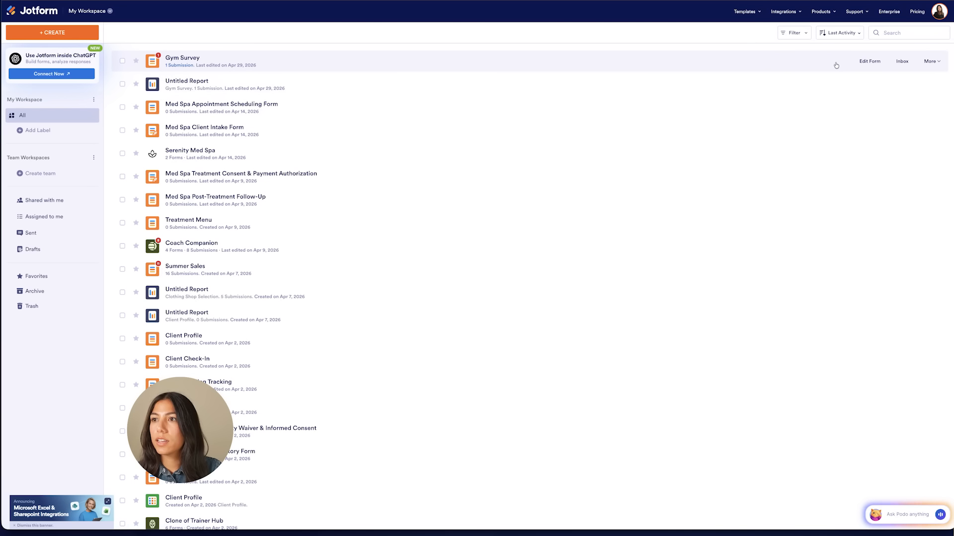
left_click(874, 64)
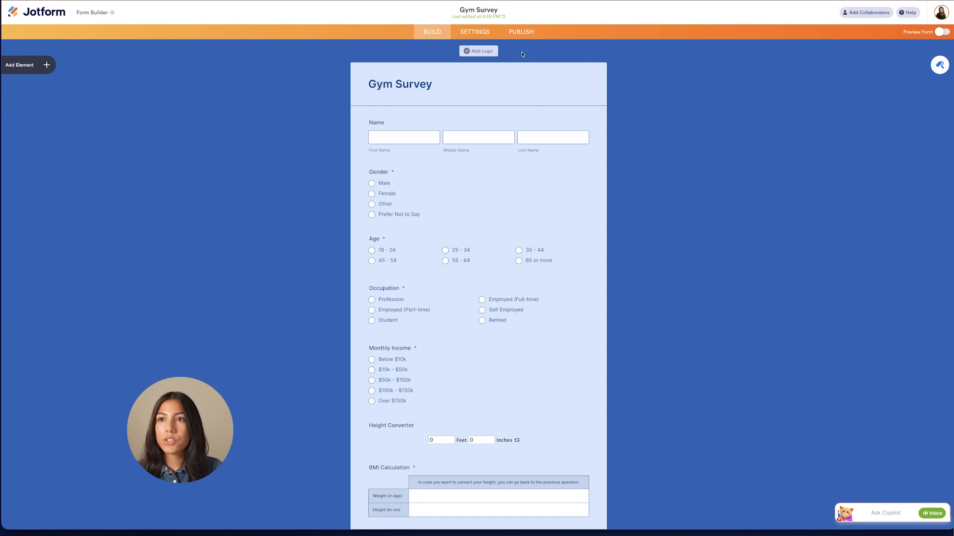
left_click(521, 32)
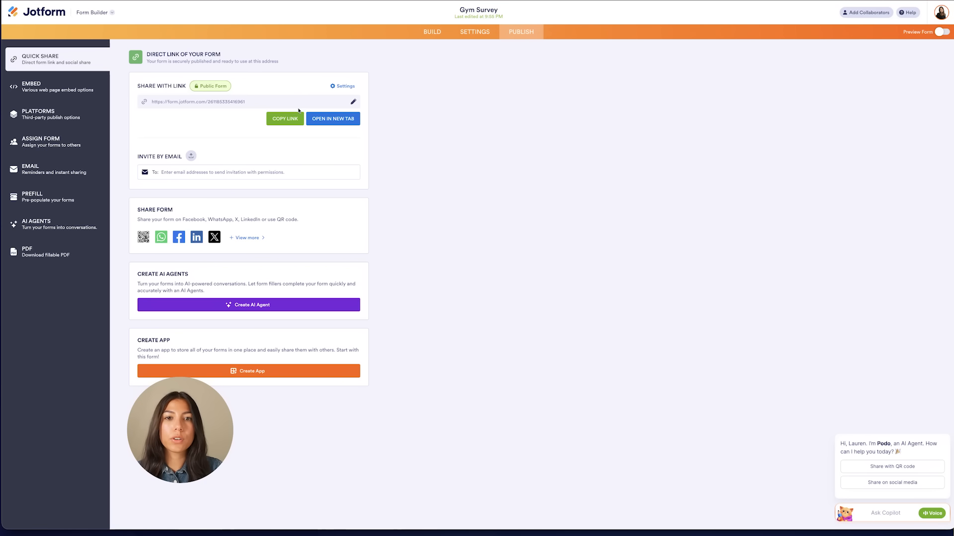
left_click(63, 95)
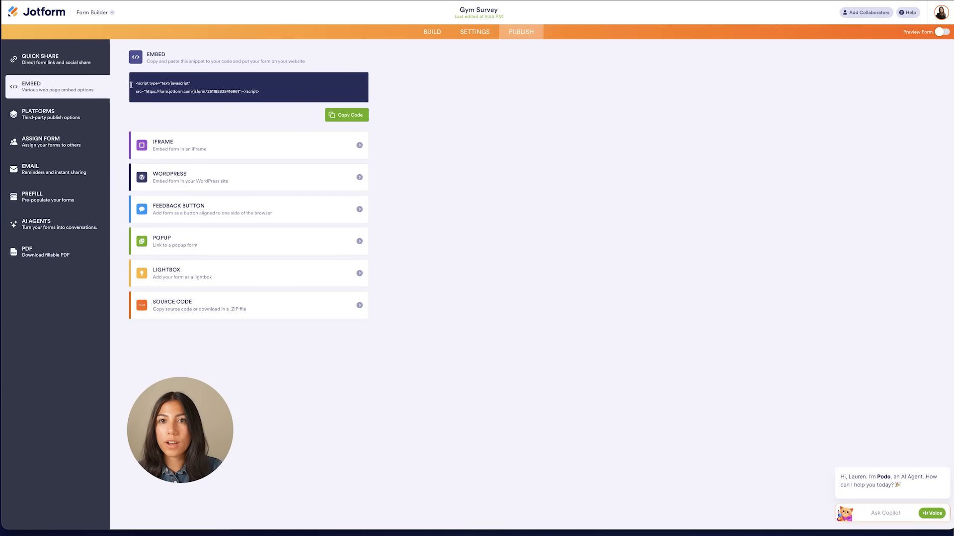
left_click(83, 69)
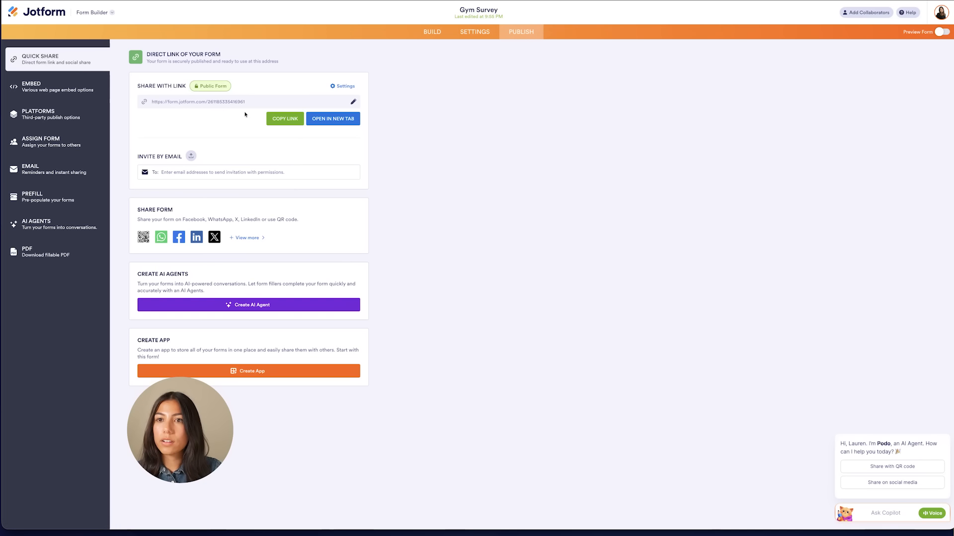